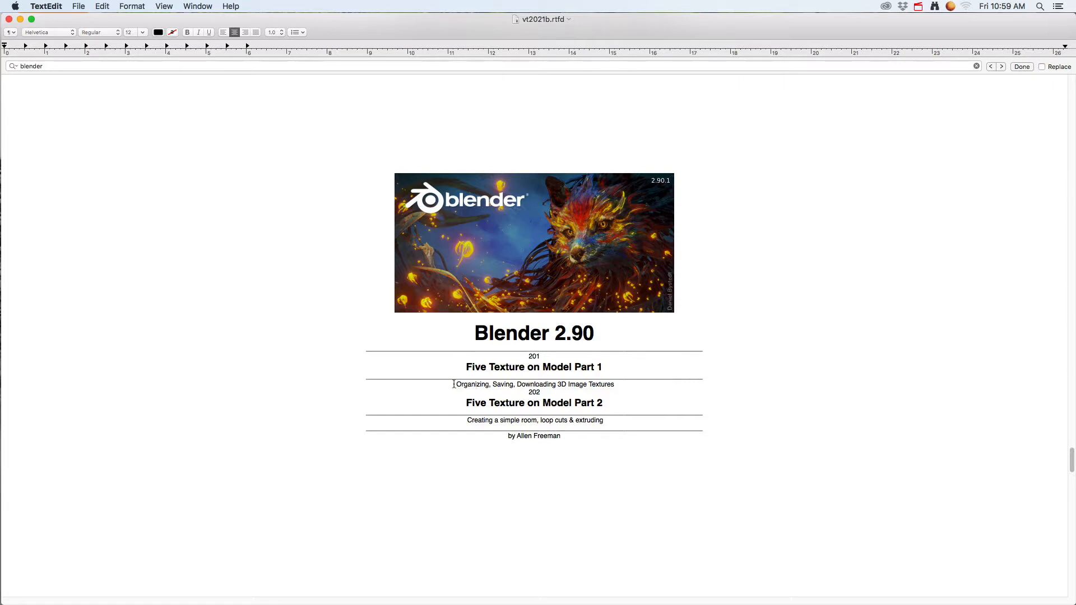
Highlight the topic lines under Five Texture on Model Part 1 and Part 2 in the lesson notes
left_click_drag(457, 385, 617, 386)
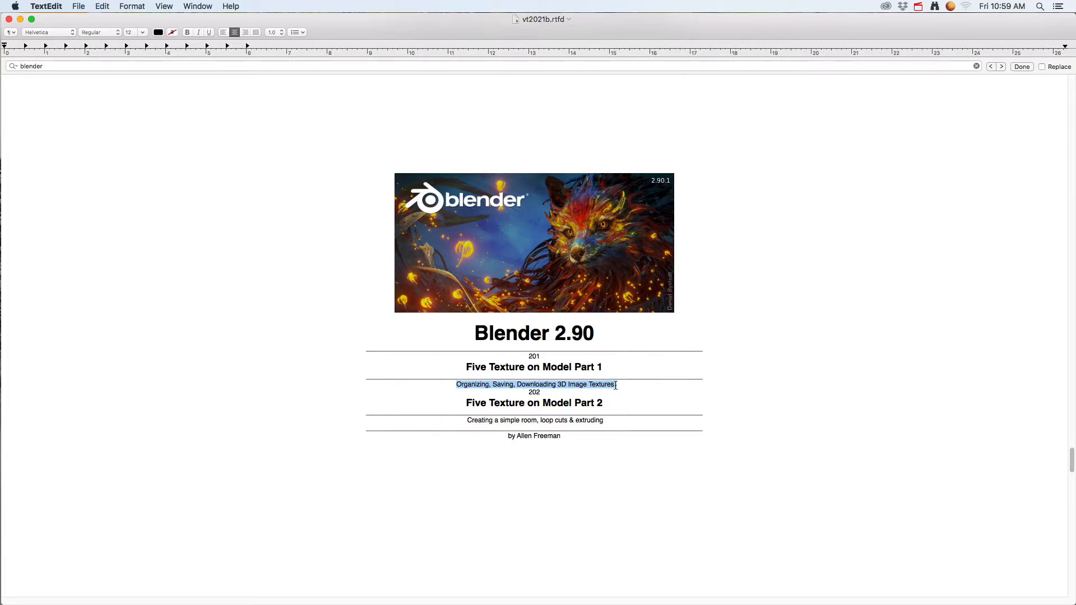
left_click(531, 413)
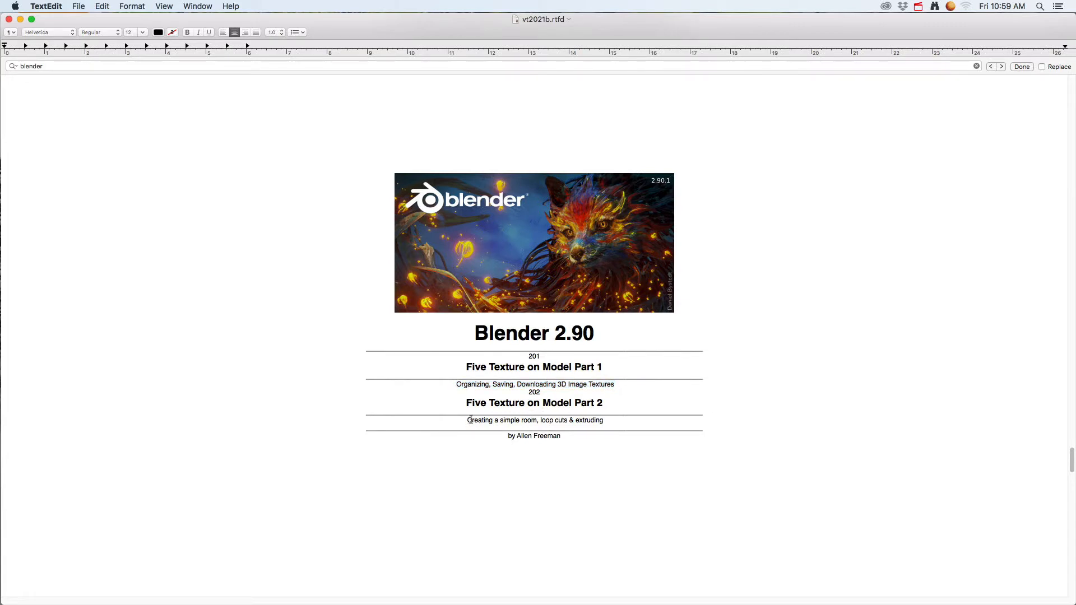
left_click_drag(468, 420, 592, 420)
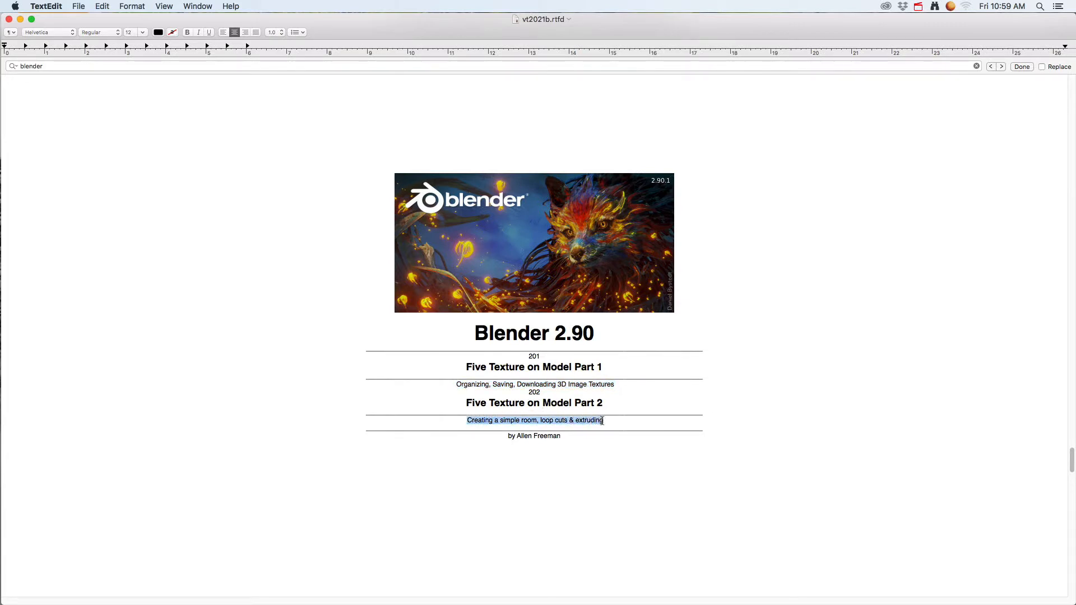
Switch to Blender and examine the finished textured room from several angles
key("super+Tab")
key("super+Tab")
key("super+Tab")
key("super+Tab")
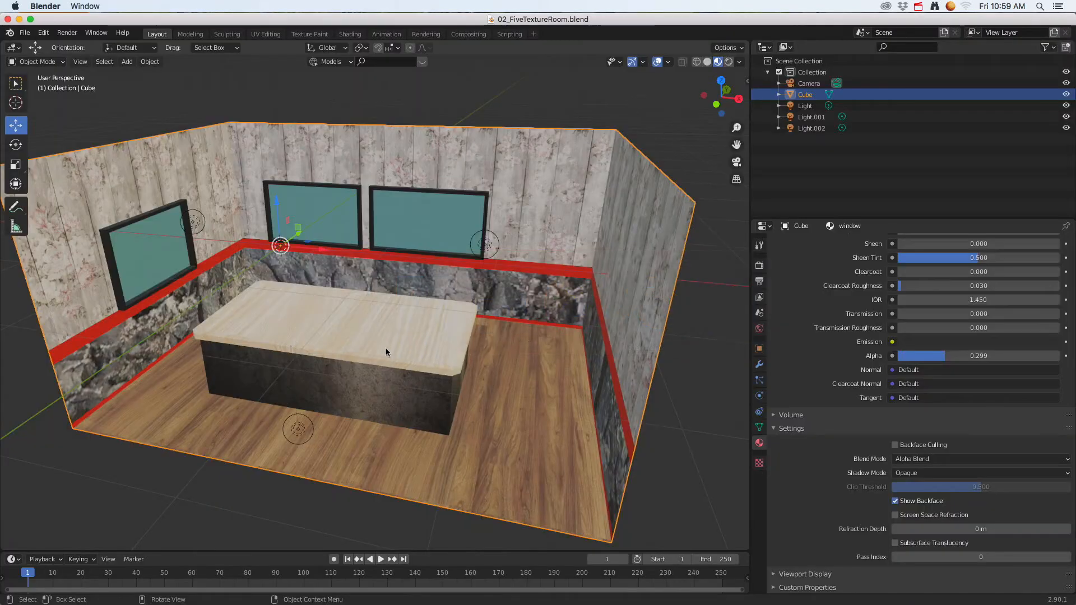
mouse_move(386, 349)
middle_mouse_down()
mouse_move(392, 331)
mouse_move(428, 343)
mouse_move(378, 350)
middle_mouse_up()
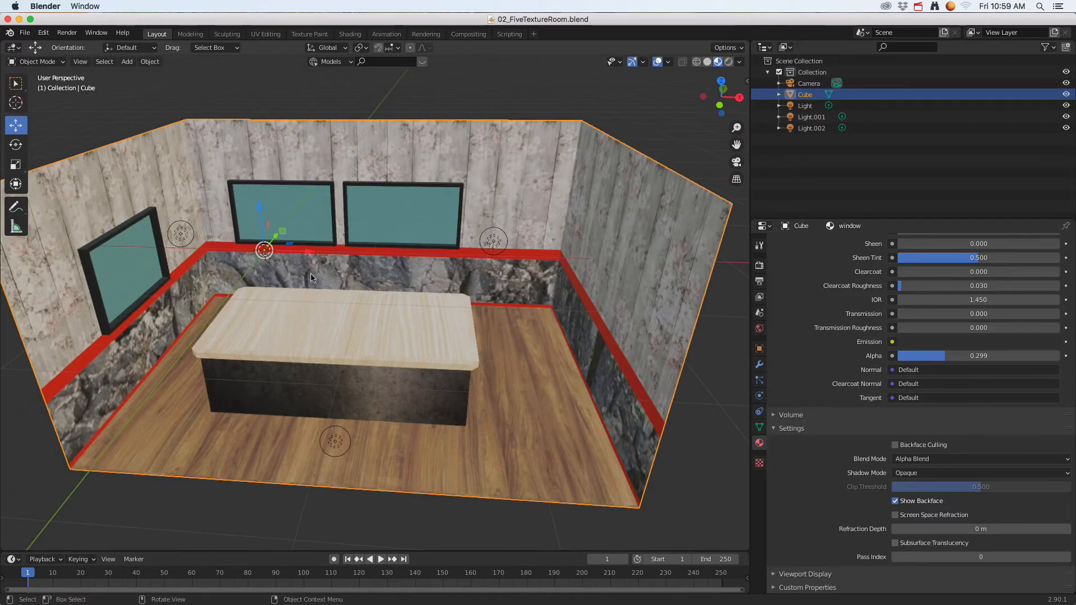
middle_click_drag(232, 304, 213, 202)
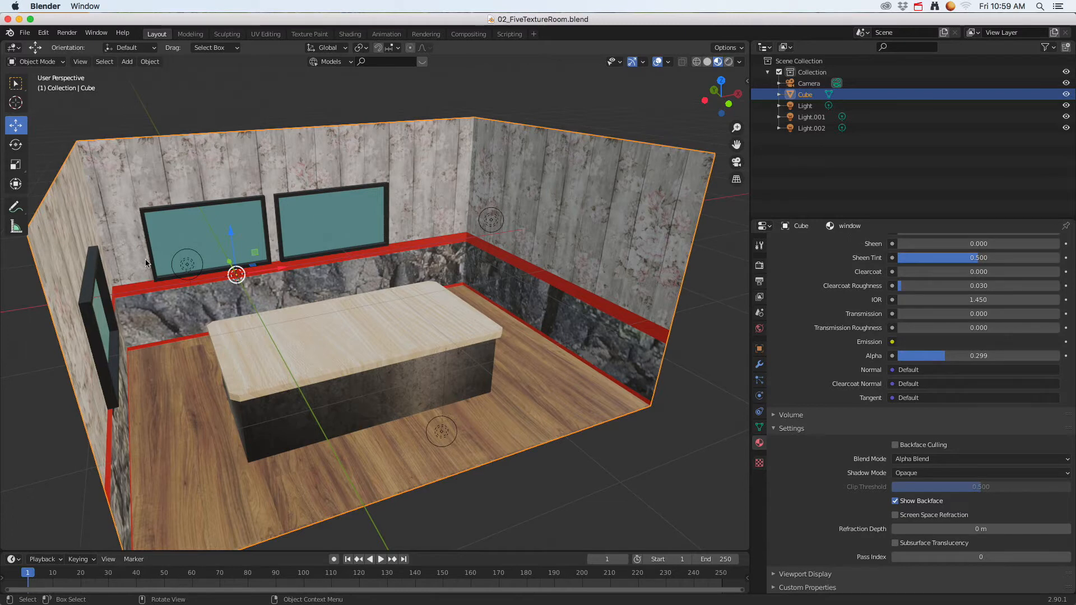
Switch to Finder and open the 2021_blender folder inside vt2021 in a new window
key("super+Tab")
key("super+Tab")
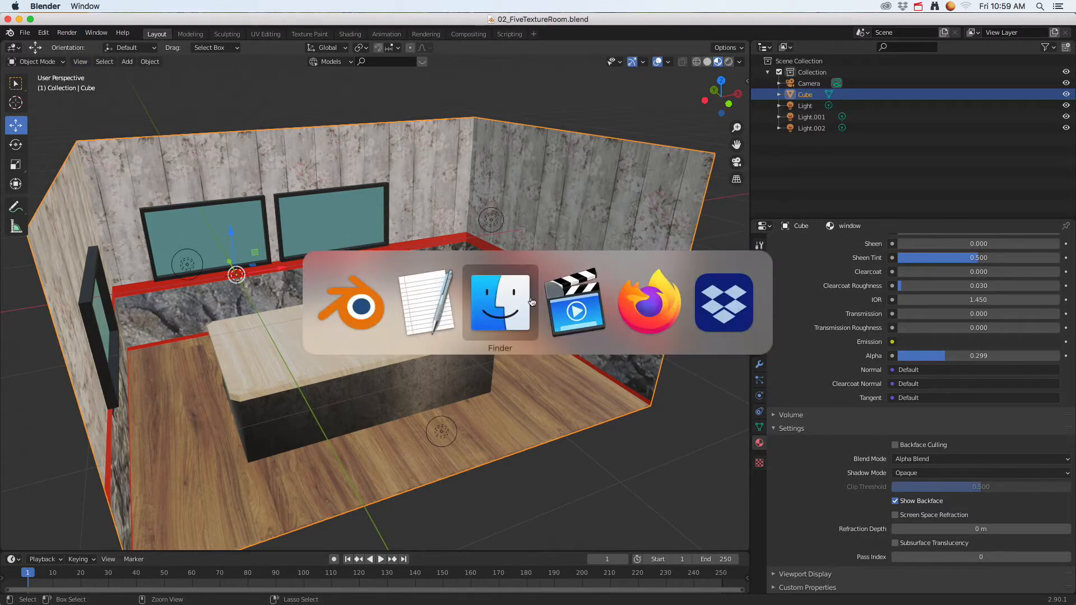
left_click(68, 6)
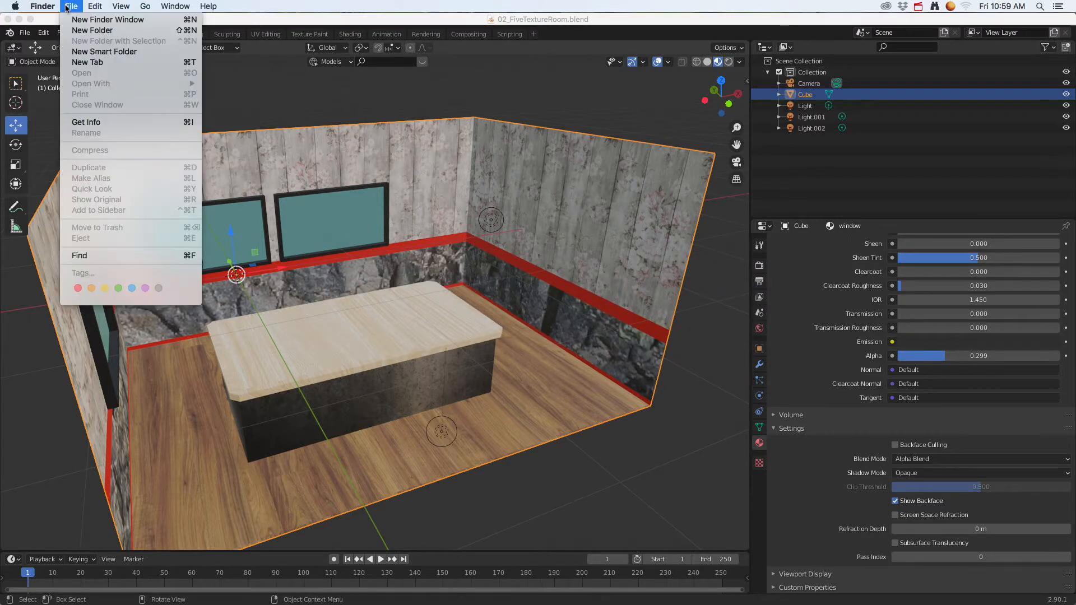
left_click(84, 20)
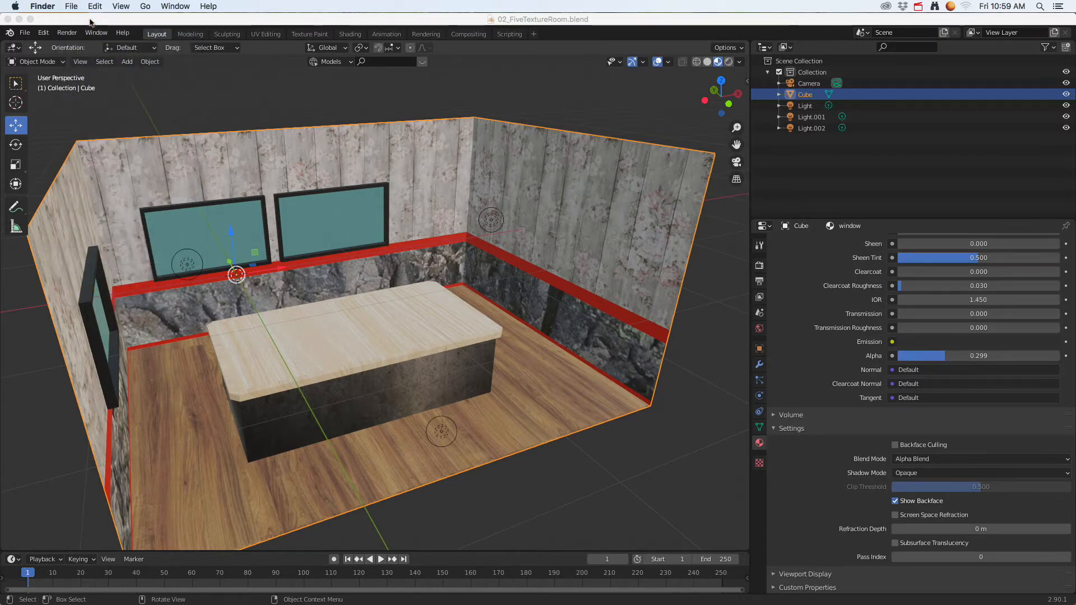
left_click_drag(395, 183, 278, 134)
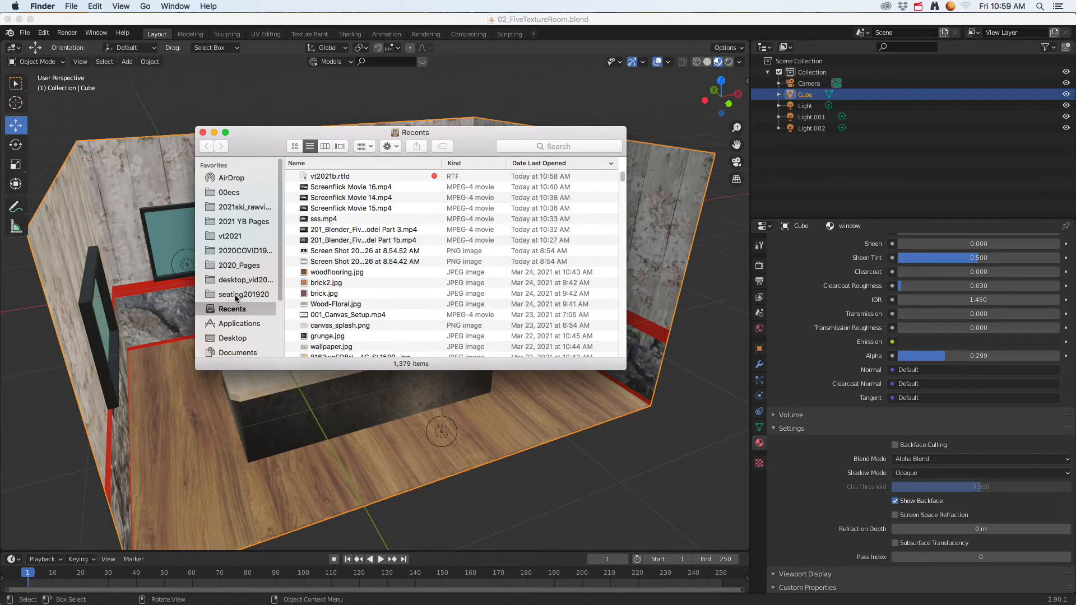
scroll(238, 301, "down", 3)
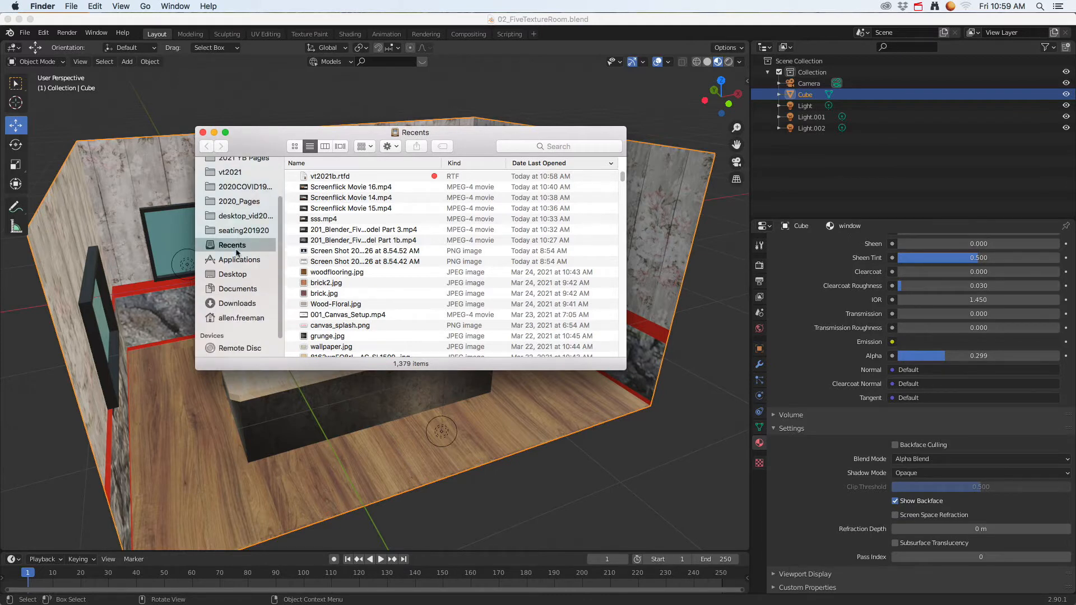
scroll(237, 253, "up", 2)
left_click(228, 218)
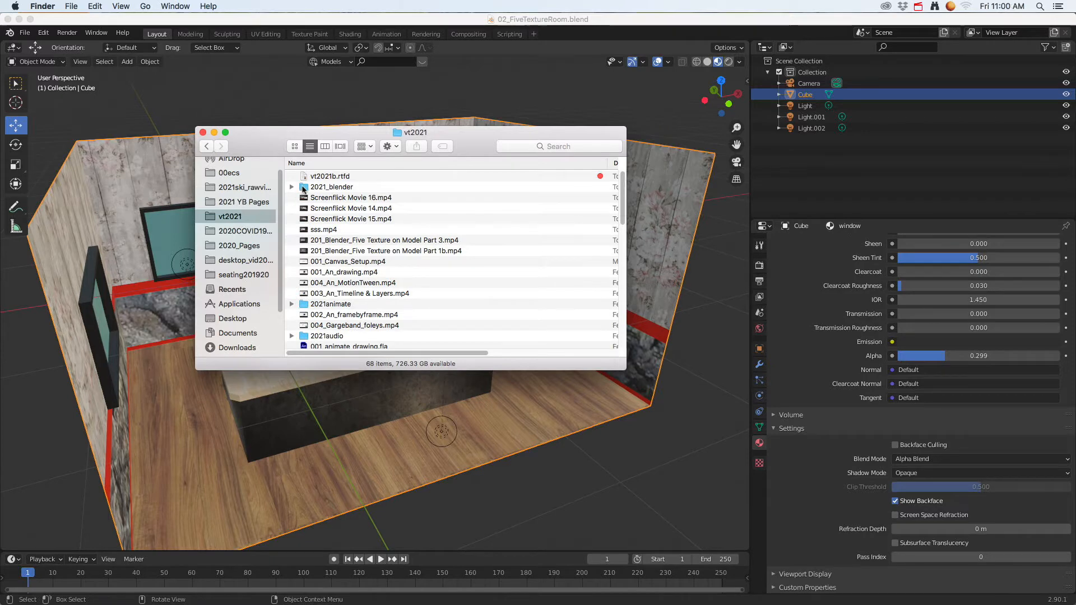
double_click(302, 189)
Enlarge the 2021_blender folder window and display its files as icons
left_click_drag(279, 148, 202, 102)
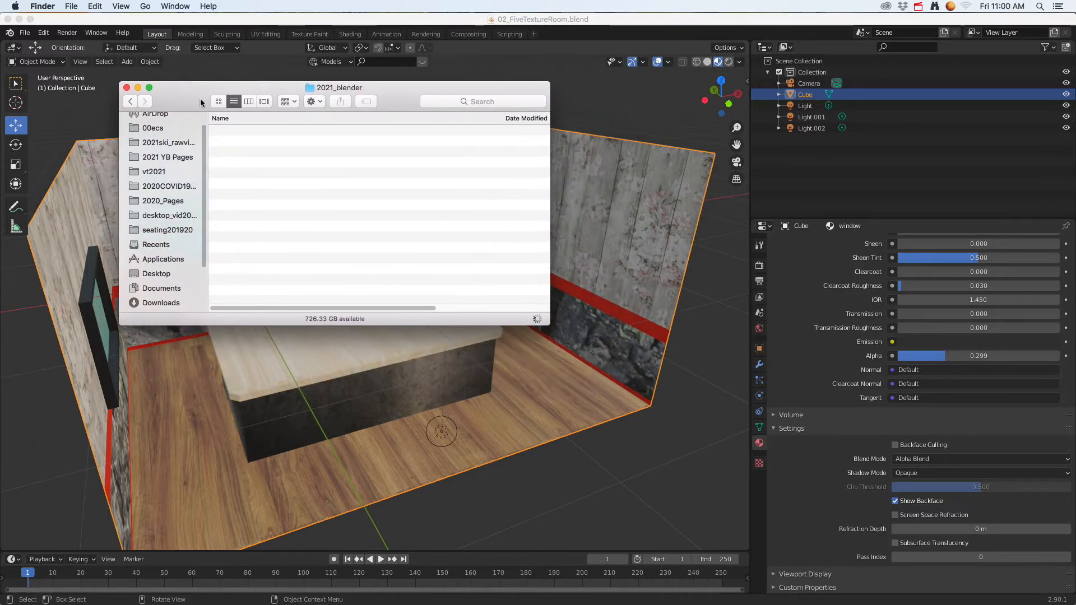
left_click_drag(548, 324, 649, 426)
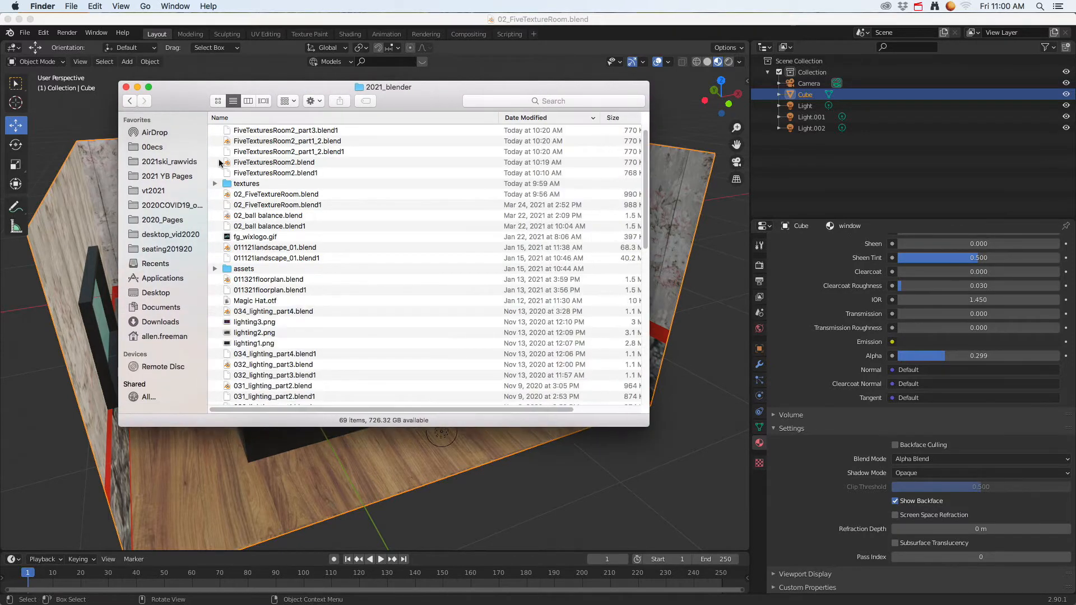
left_click(218, 101)
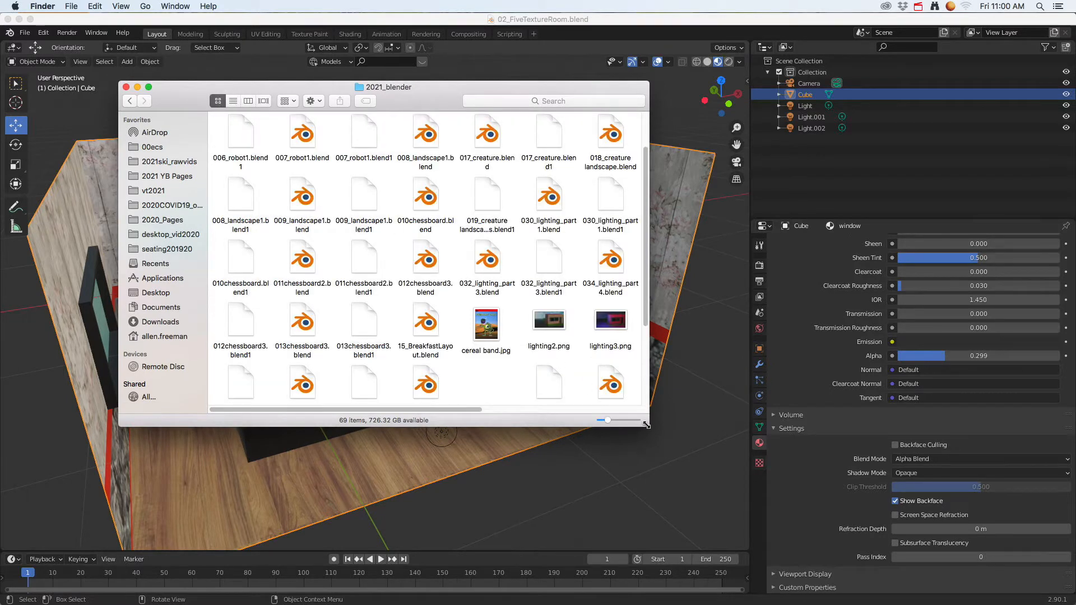
left_click_drag(646, 425, 851, 527)
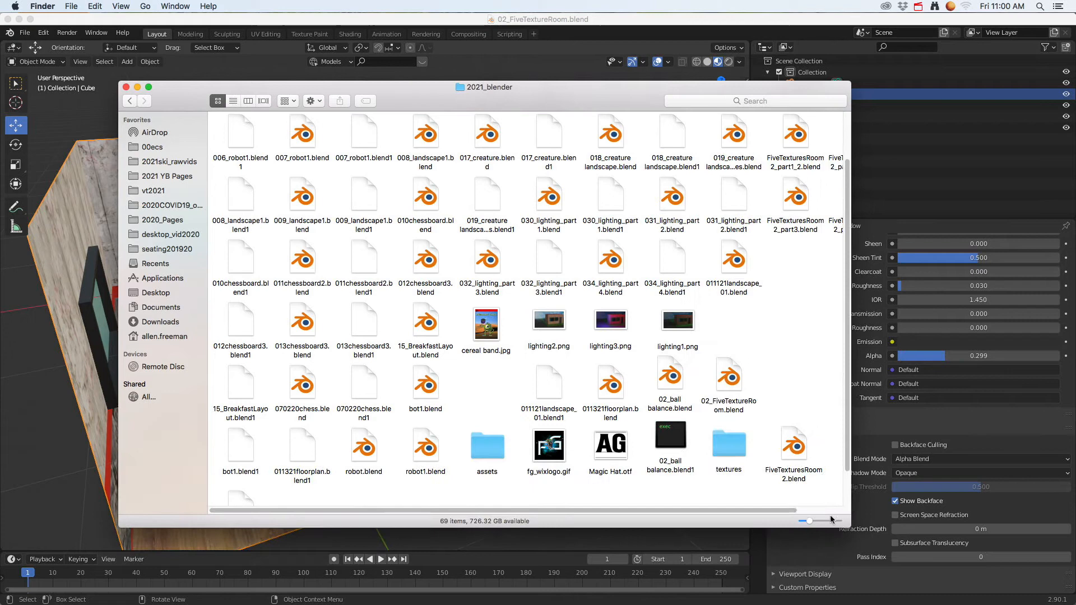
left_click(734, 454)
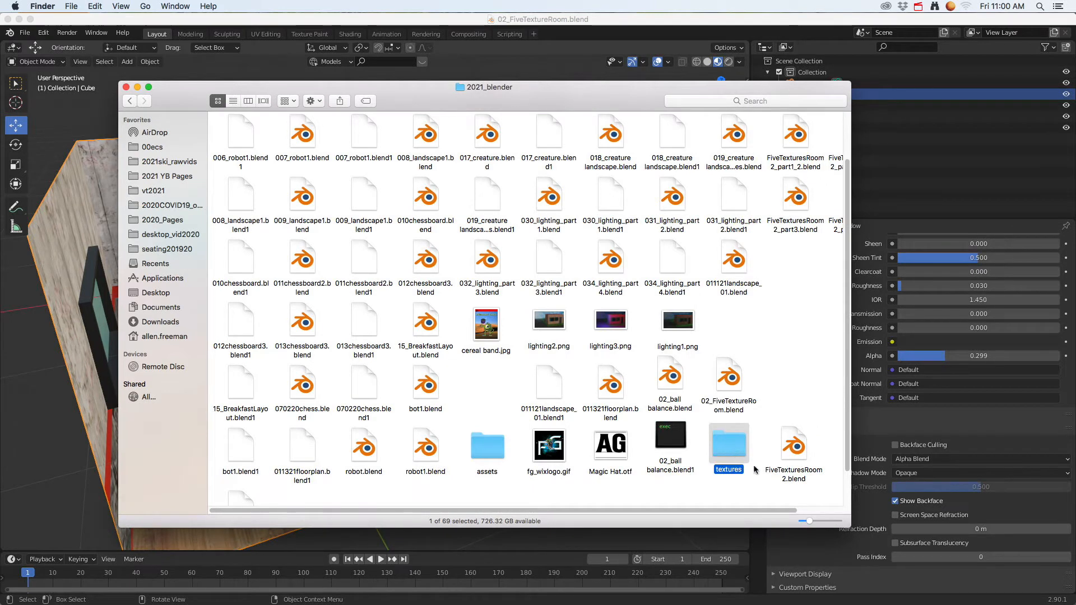
left_click(759, 495)
right_click(785, 379)
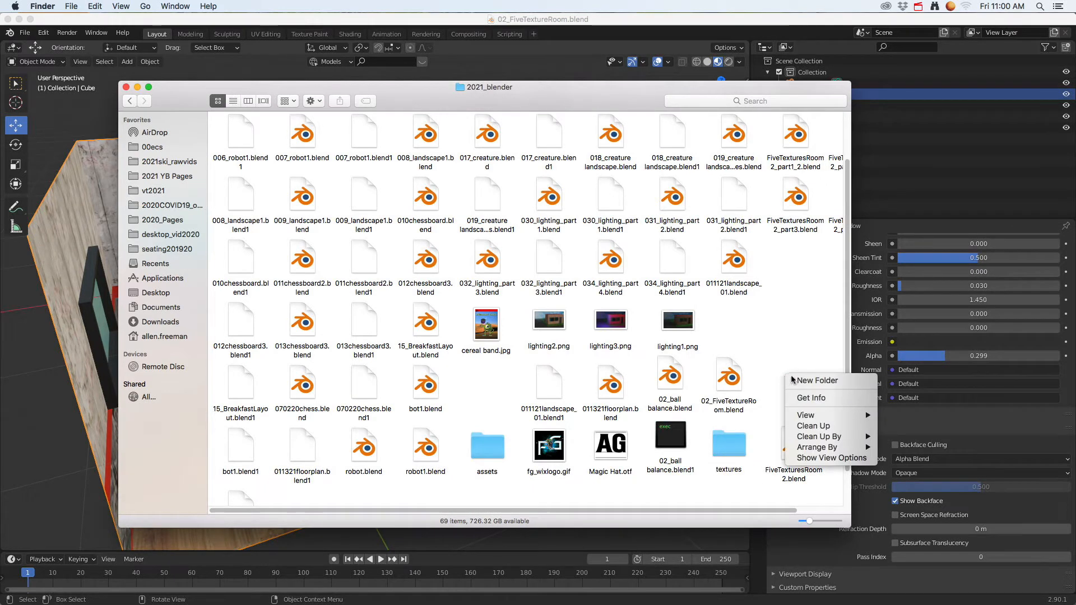
left_click(756, 418)
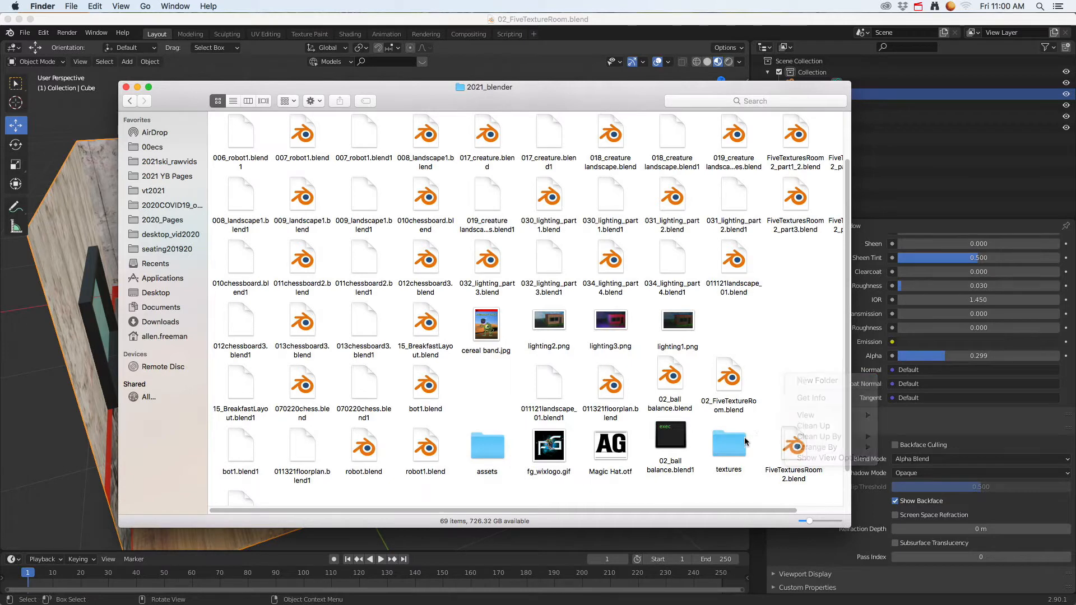
Open the textures folder and place its reduced window clear of the room model
left_click(727, 466)
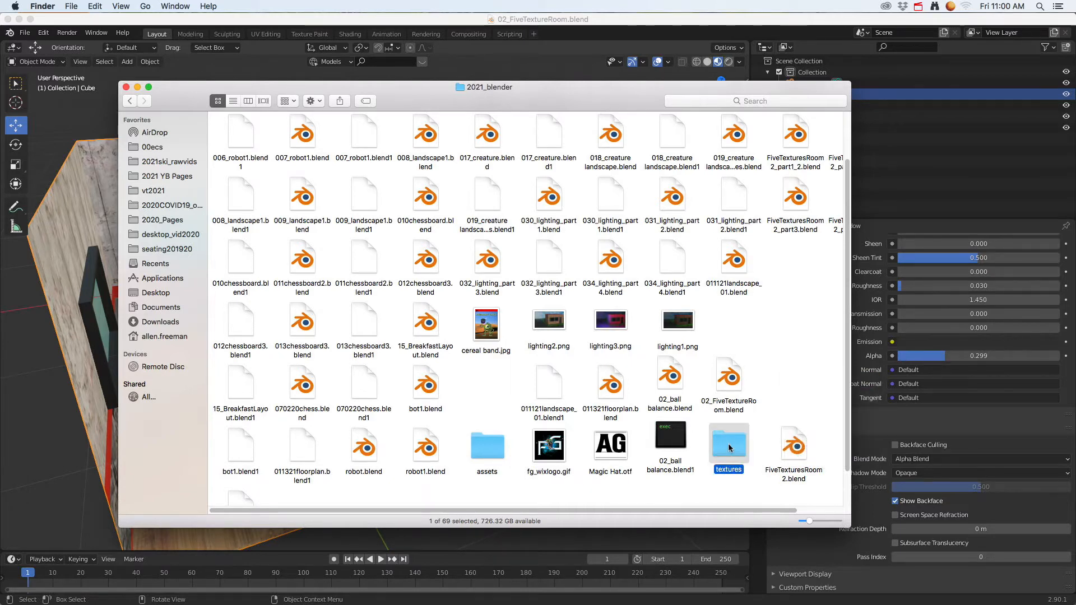
double_click(728, 445)
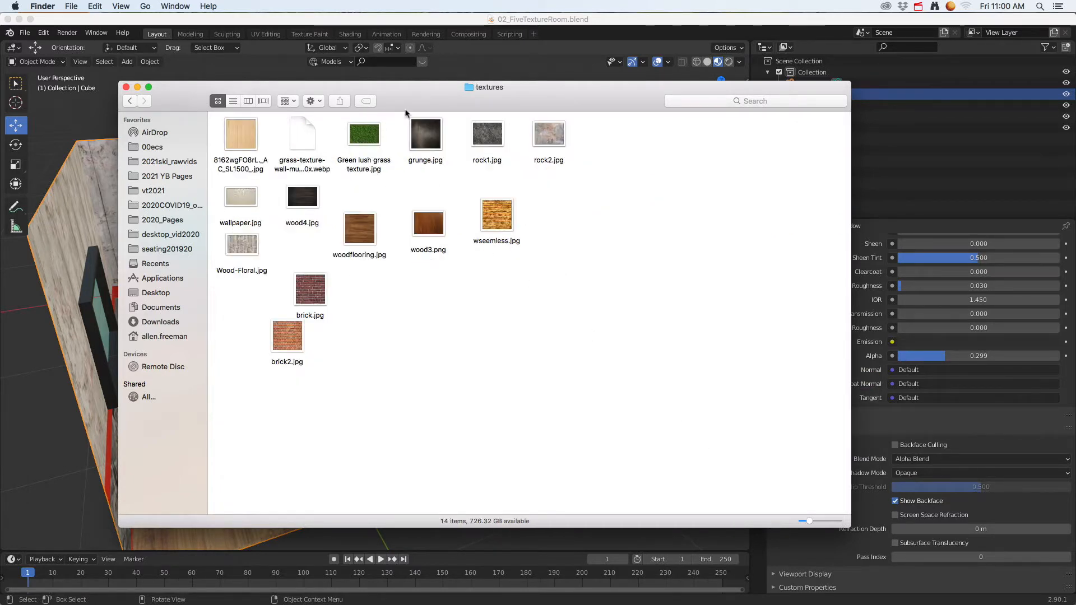
left_click_drag(851, 525, 658, 499)
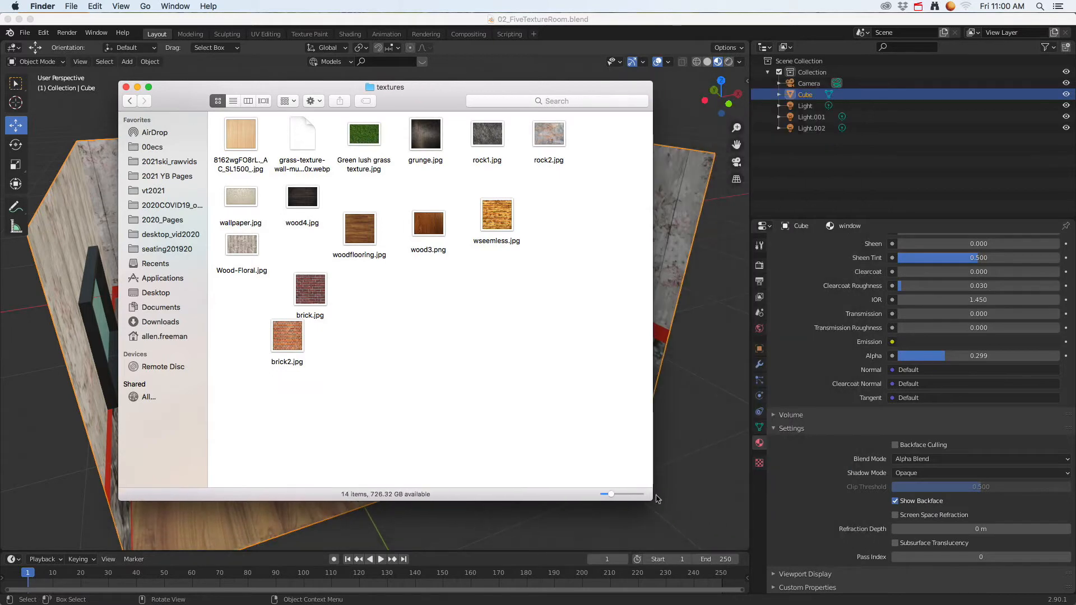
left_click_drag(399, 106, 914, 163)
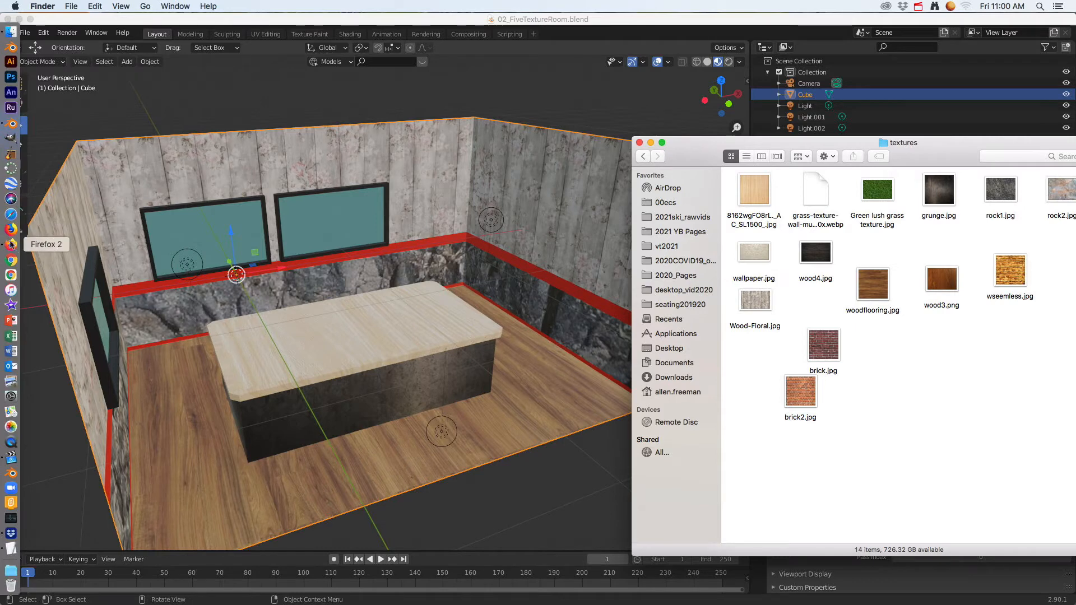
Switch to Firefox and change the Google image search from wood texture to "grass texture"
left_click(12, 246)
left_click_drag(172, 95, 84, 91)
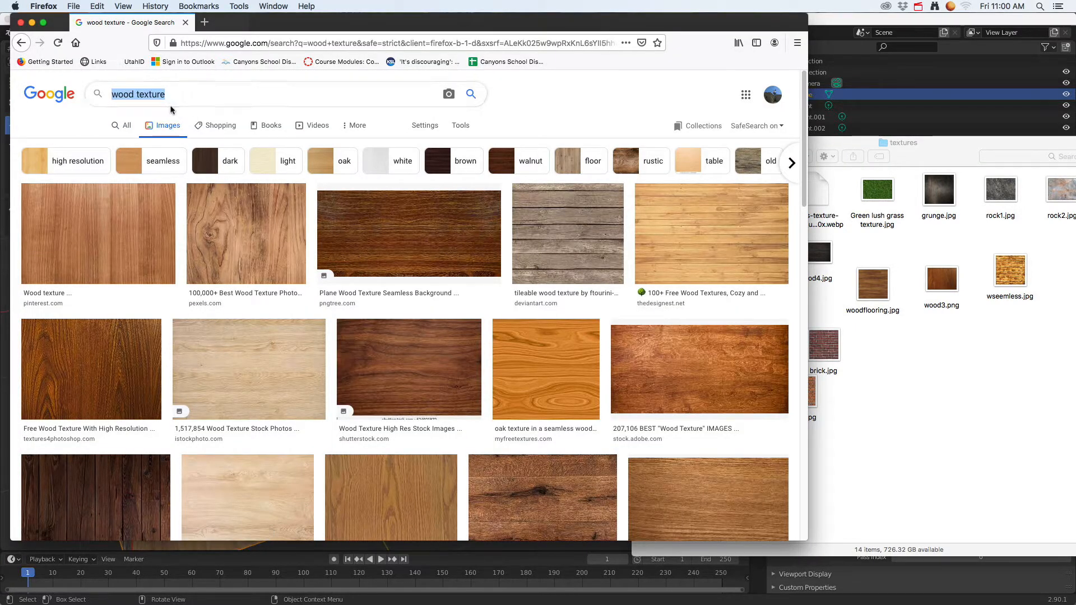
left_click(122, 94)
double_click(123, 94)
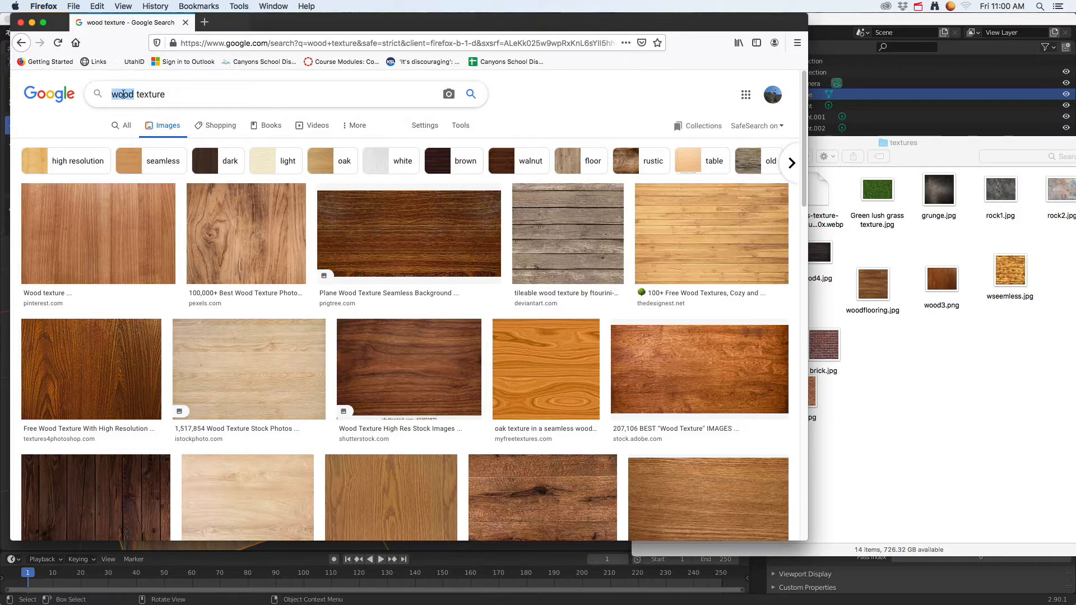
type("grass")
key("Return")
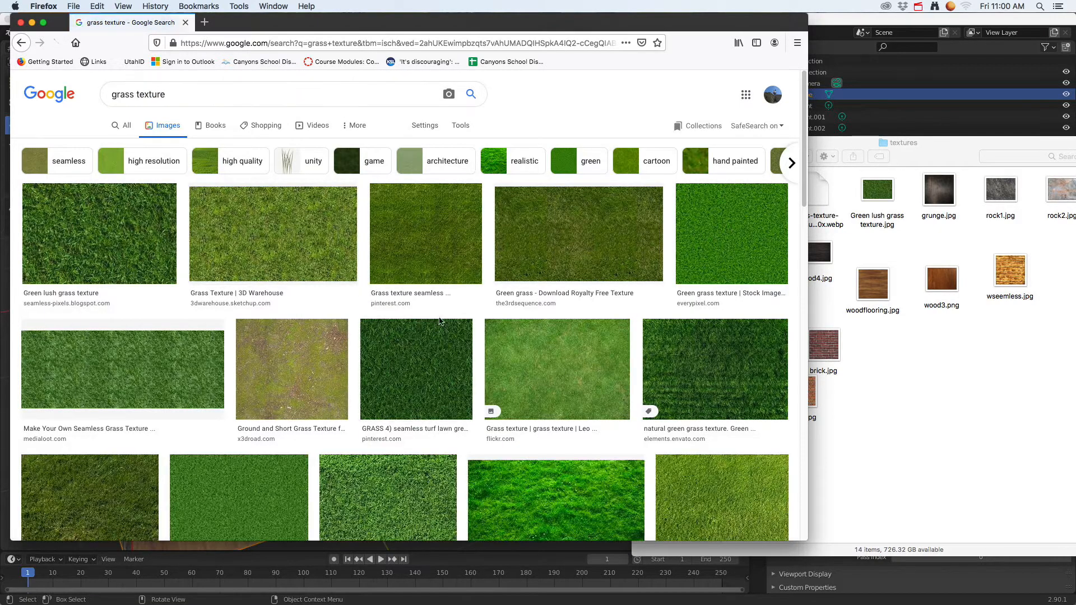
Open the "GRASS 4) seamless turf lawn green ground field texture" image and save it into the textures folder
scroll(442, 333, "down", 2)
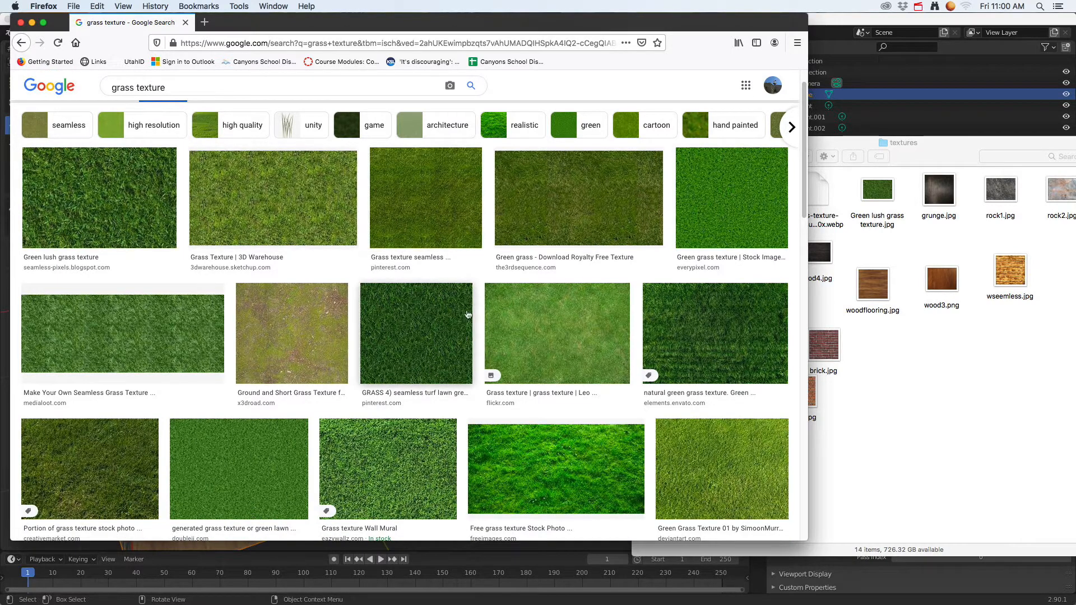
left_click(411, 330)
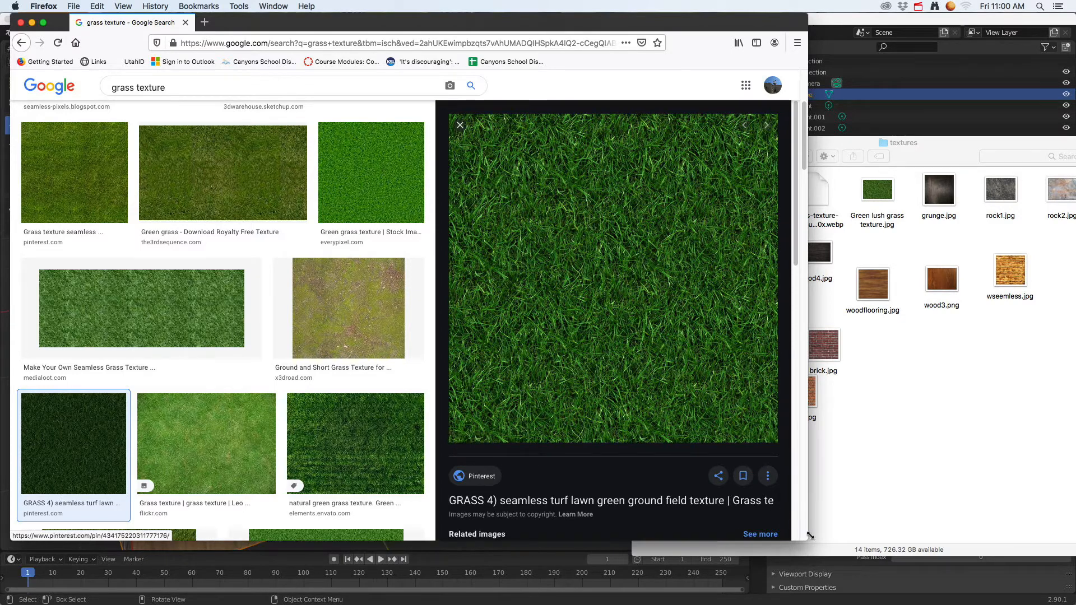
left_click_drag(807, 541, 772, 546)
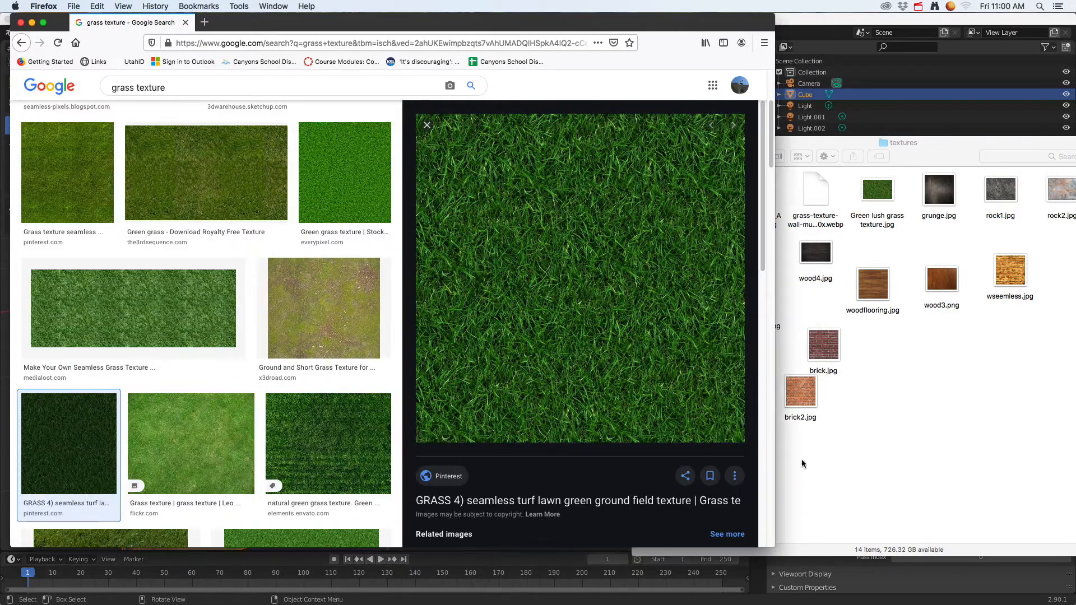
left_click_drag(535, 335, 897, 383)
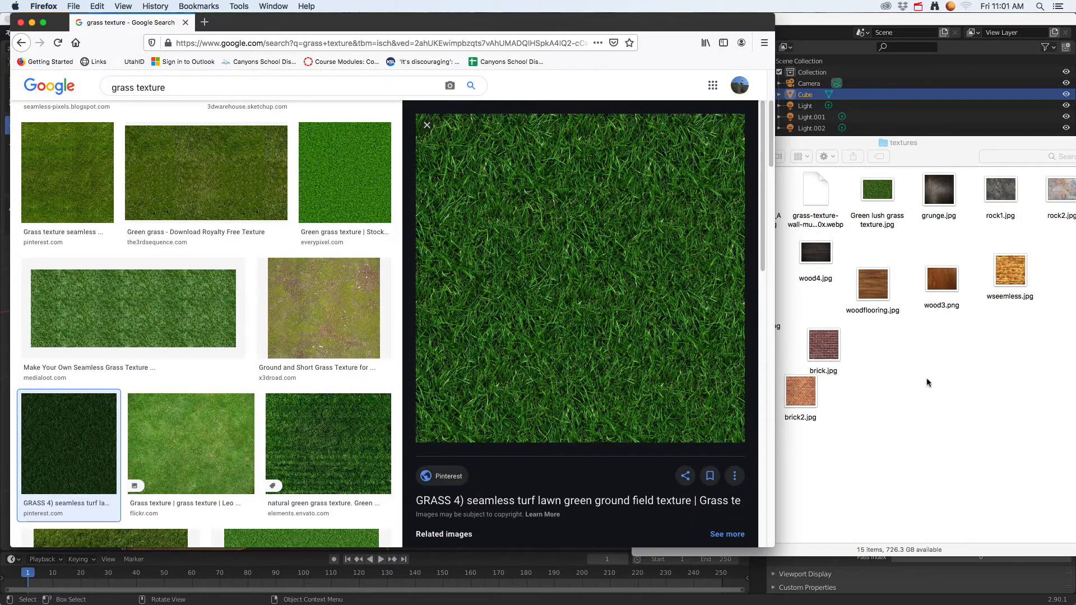
Bring the textures folder window to the front and place the downloaded grass image beside brick.jpg
left_click(932, 381)
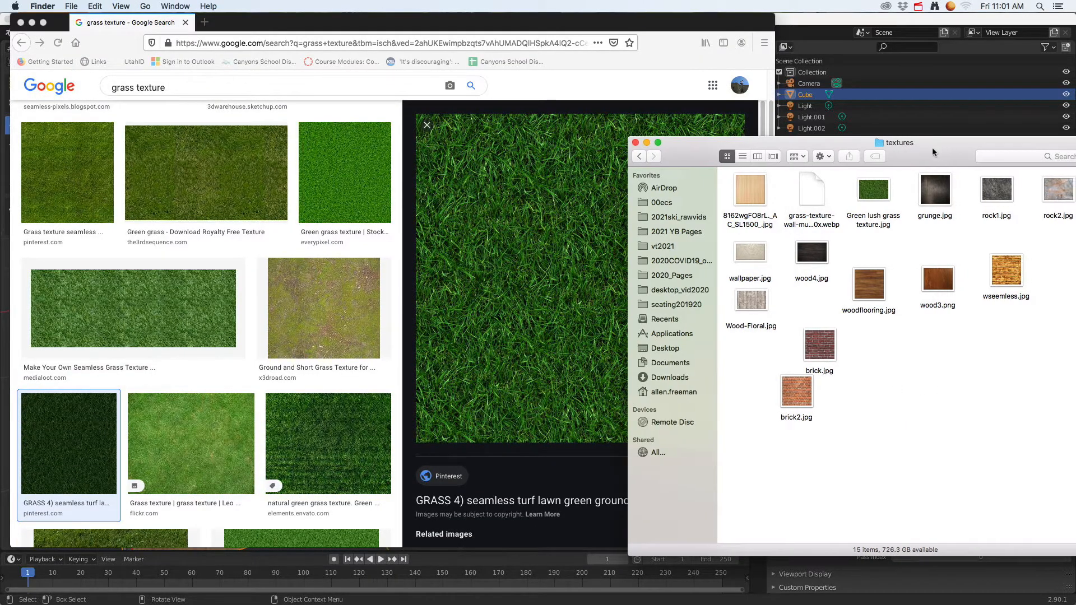
left_click_drag(933, 147, 768, 133)
left_click(957, 180)
left_click_drag(957, 180, 720, 348)
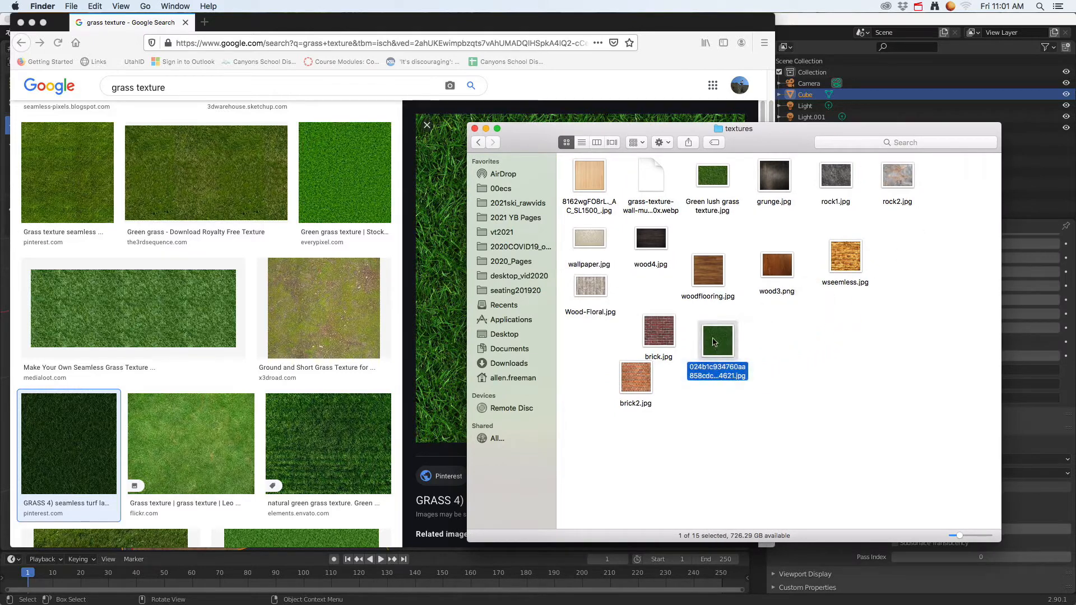
Rename the downloaded grass image as grass2.jpg
left_click(716, 370)
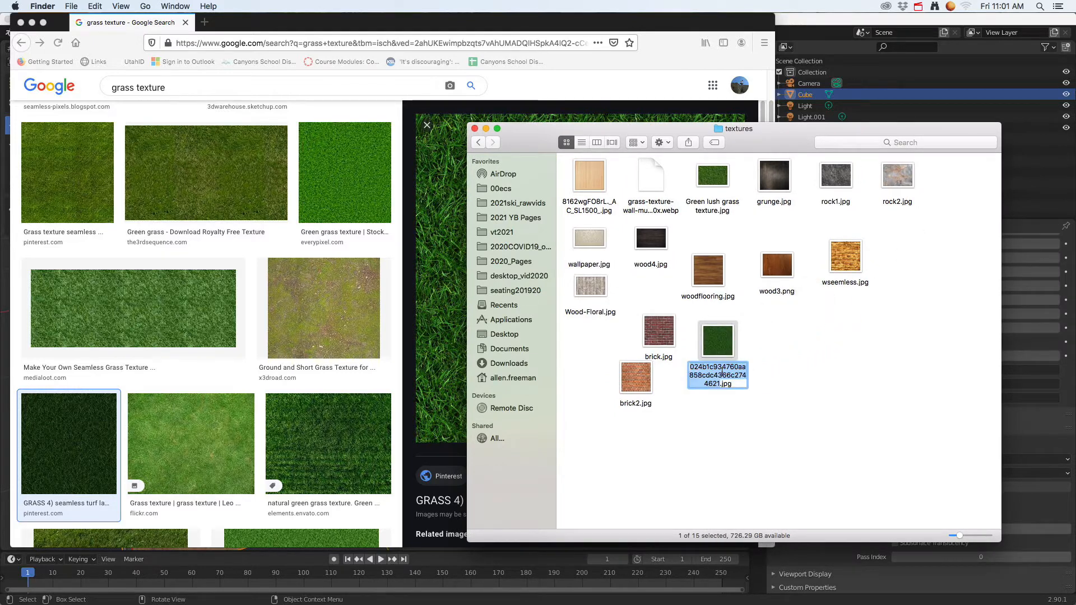
type("grass")
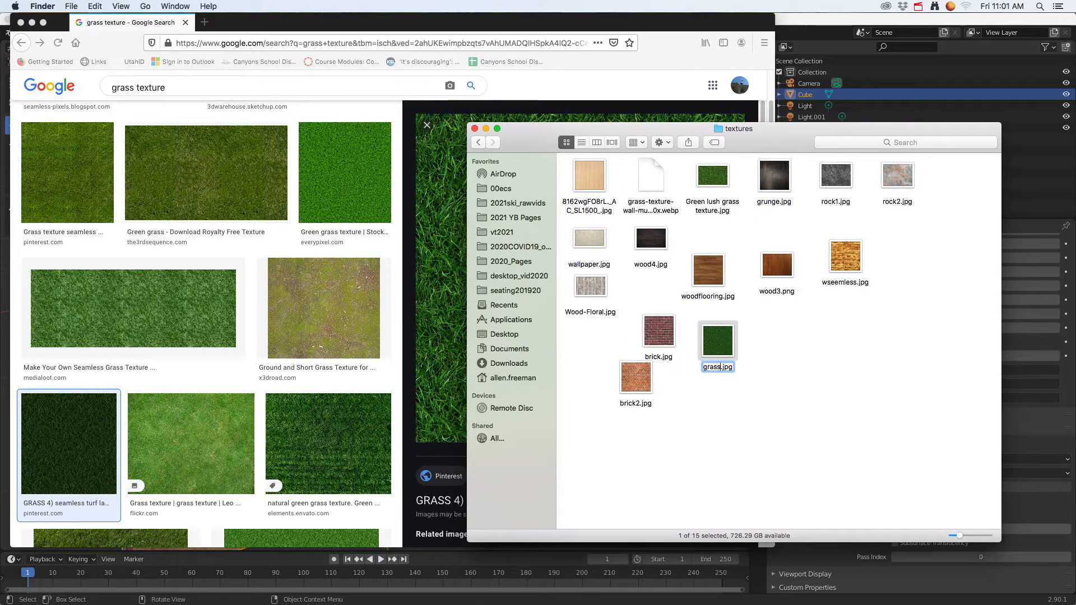
type("2")
key("Return")
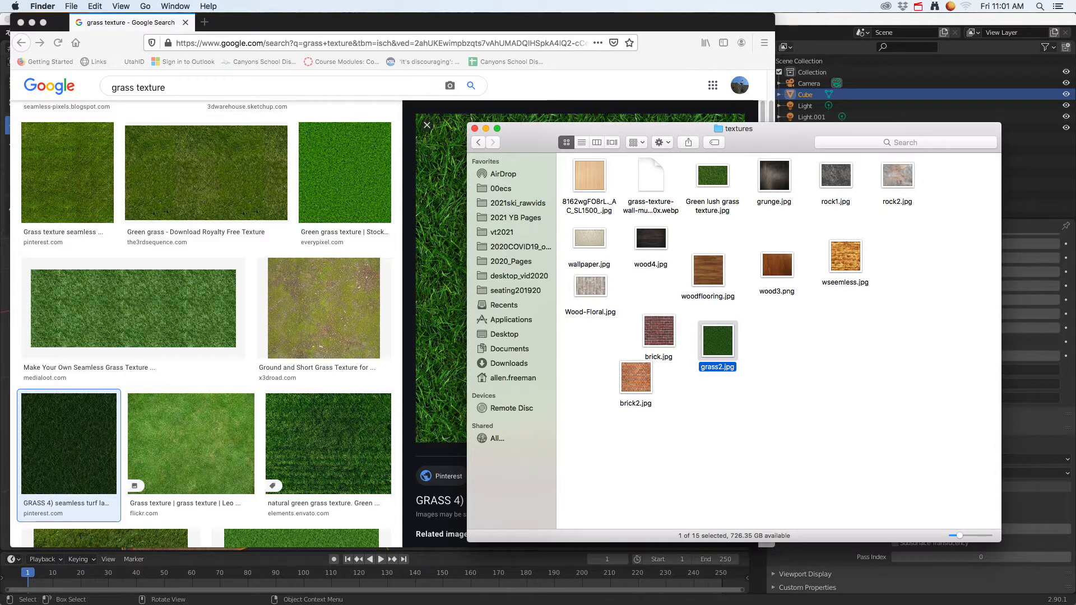
Reposition grass2.jpg beside brick.jpg in the textures folder
left_click_drag(730, 352, 745, 341)
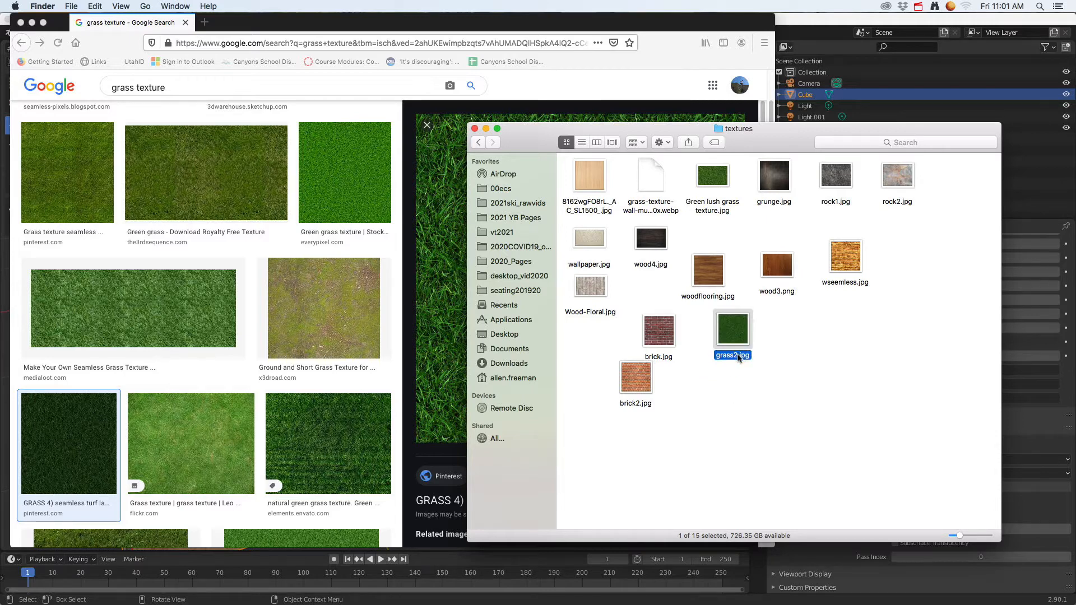
left_click(783, 277)
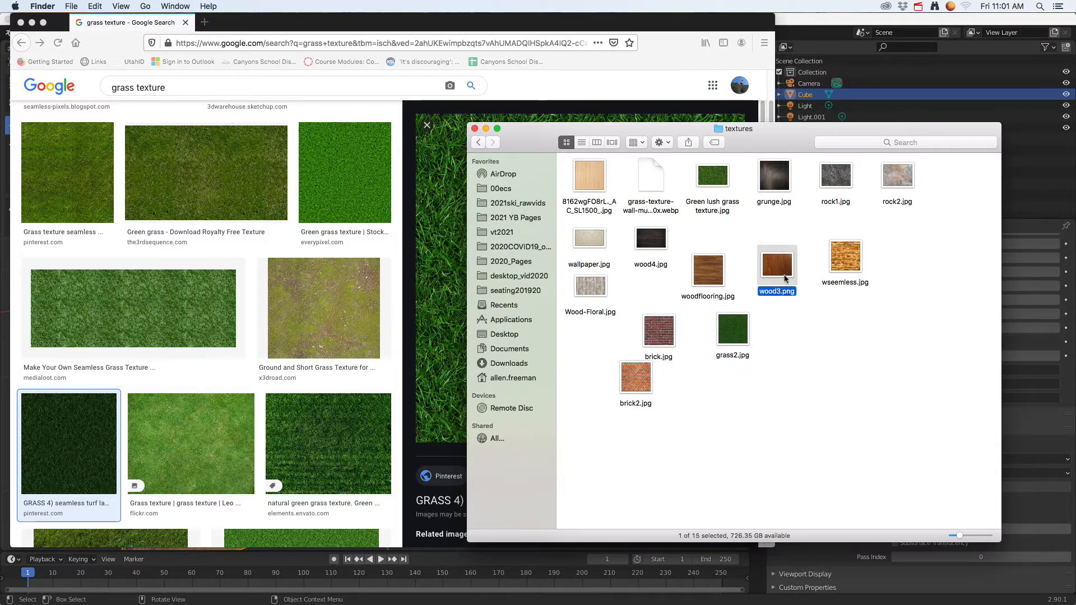
left_click(541, 92)
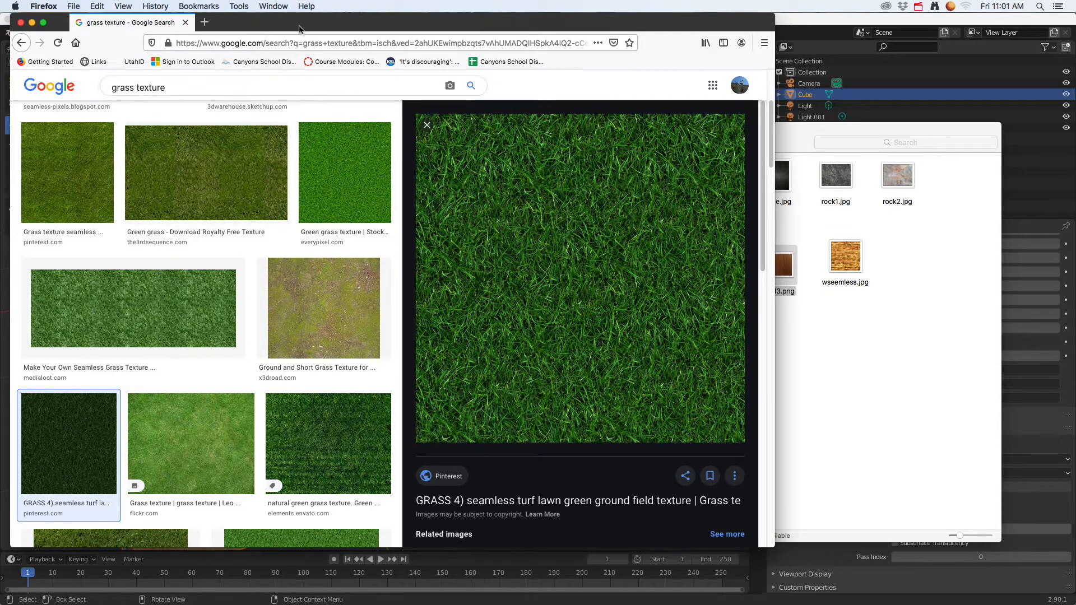
Return to the 2021_blender folder in Finder, then move and enlarge its window to show more files
left_click(831, 307)
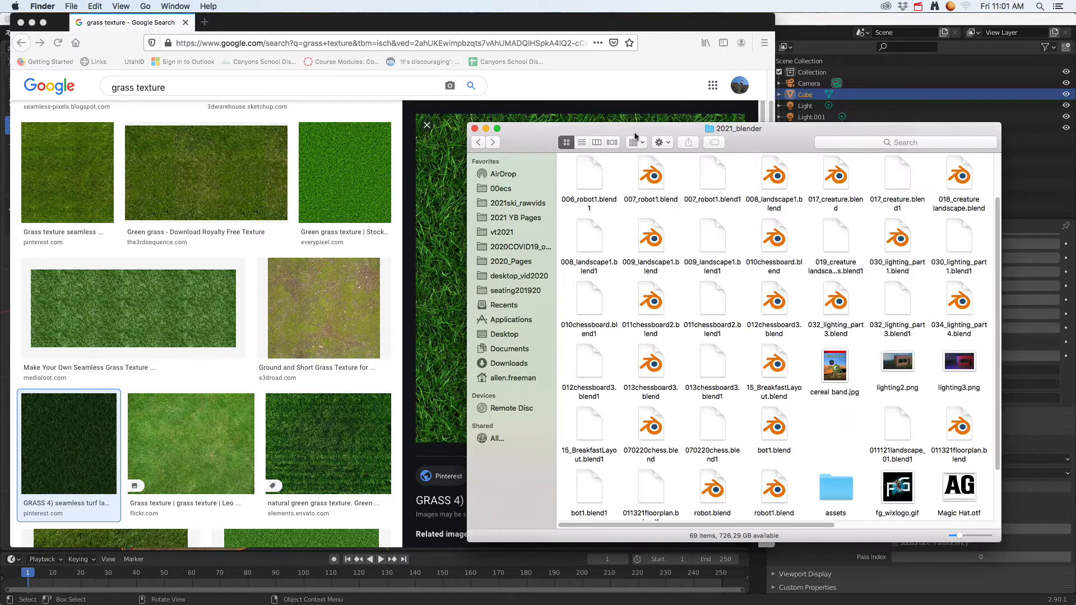
left_click_drag(631, 134, 428, 95)
left_click_drag(797, 497, 1018, 557)
Select the textures folder and open the name of FiveTexturesRoom2.blend for editing
left_click(874, 440)
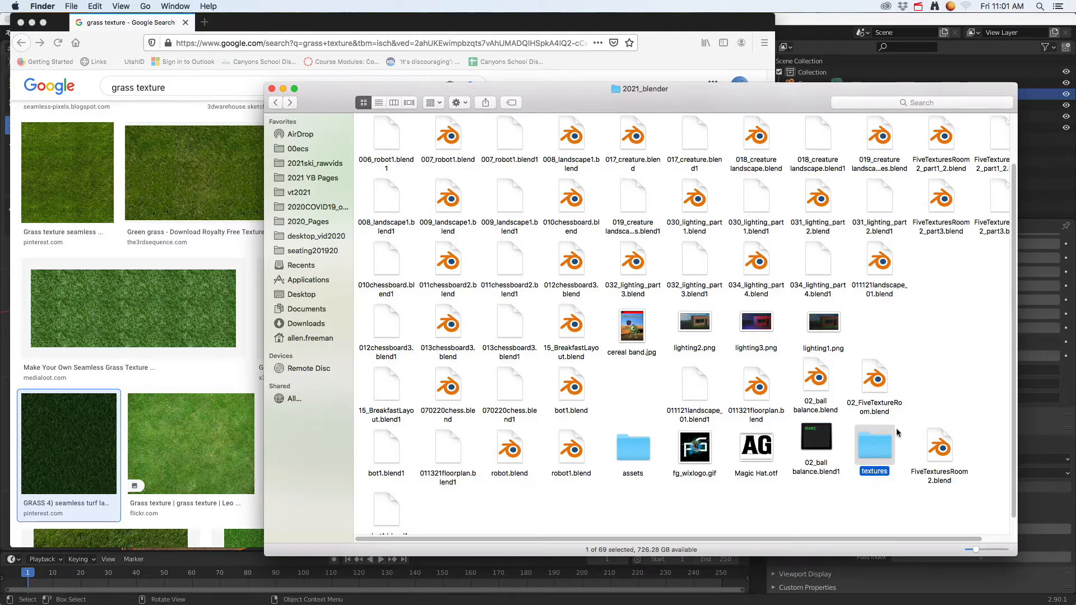
left_click(930, 476)
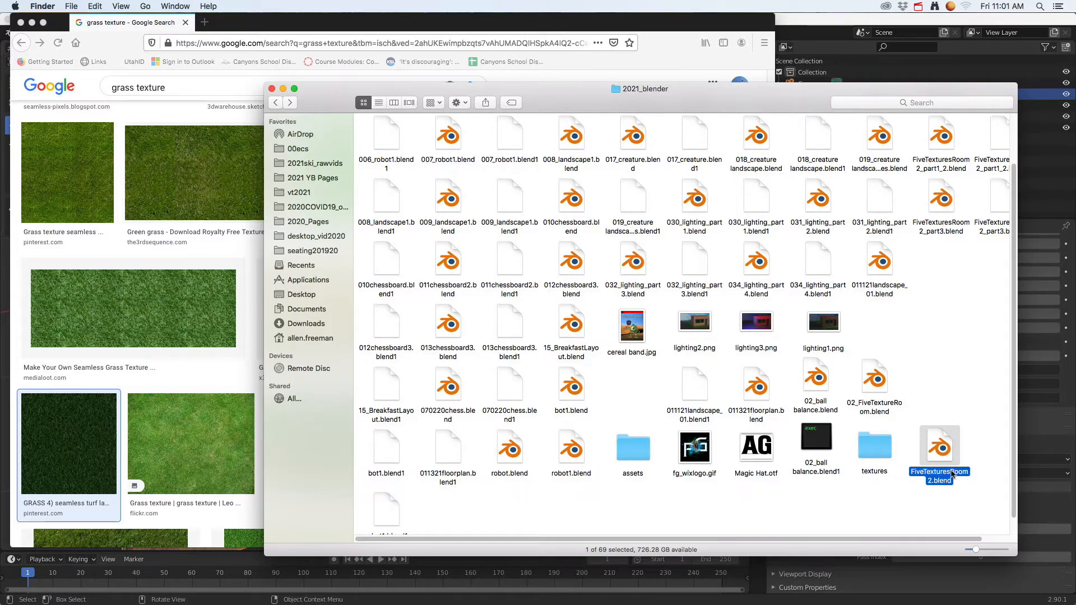
left_click(939, 476)
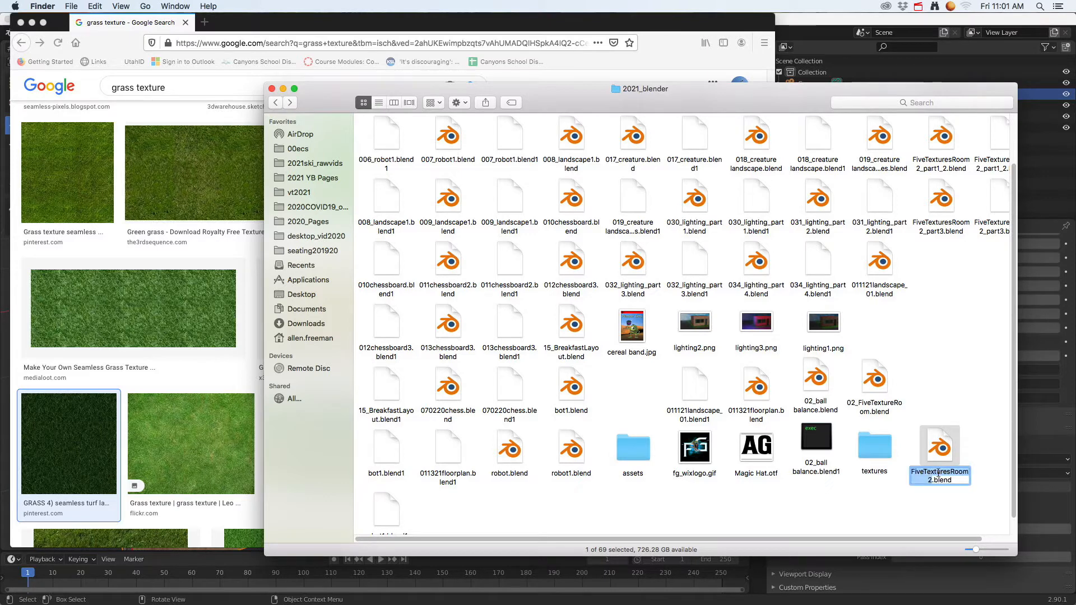
left_click(933, 510)
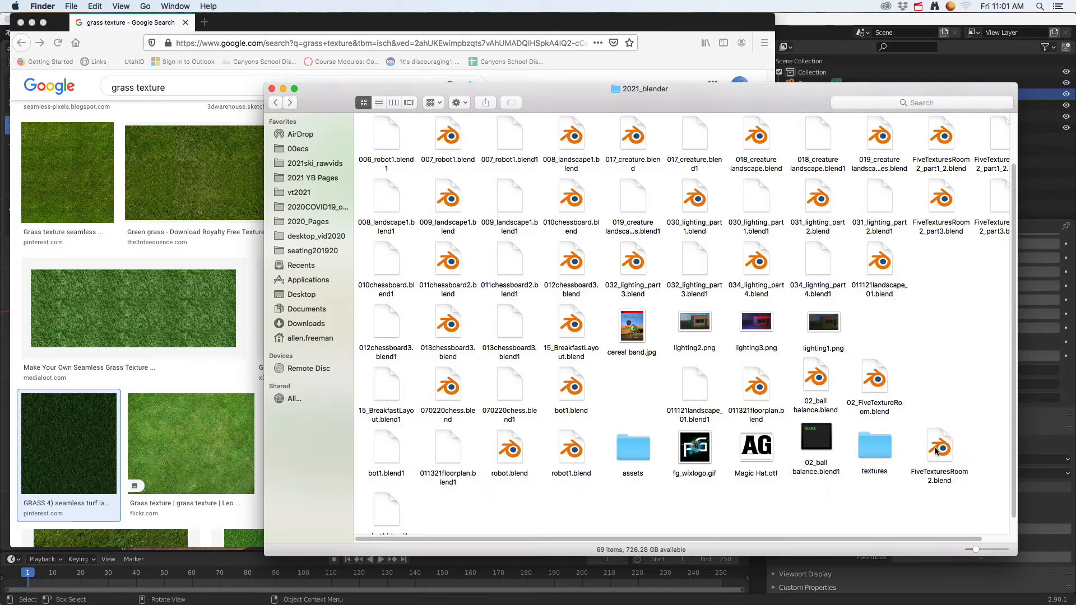
Switch to Blender and start a new default scene
left_click(841, 35)
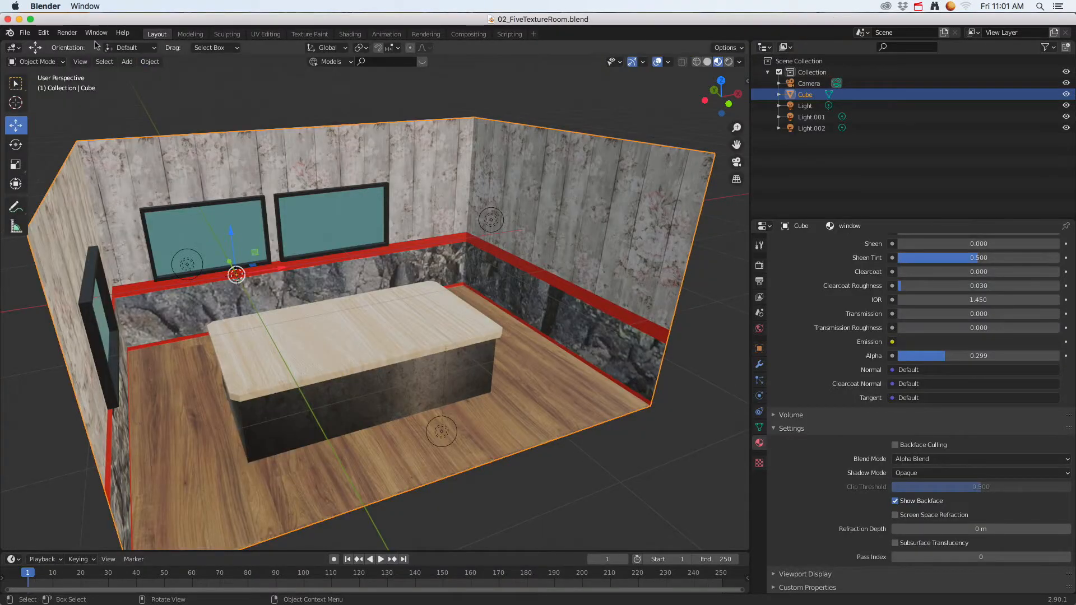
left_click(26, 33)
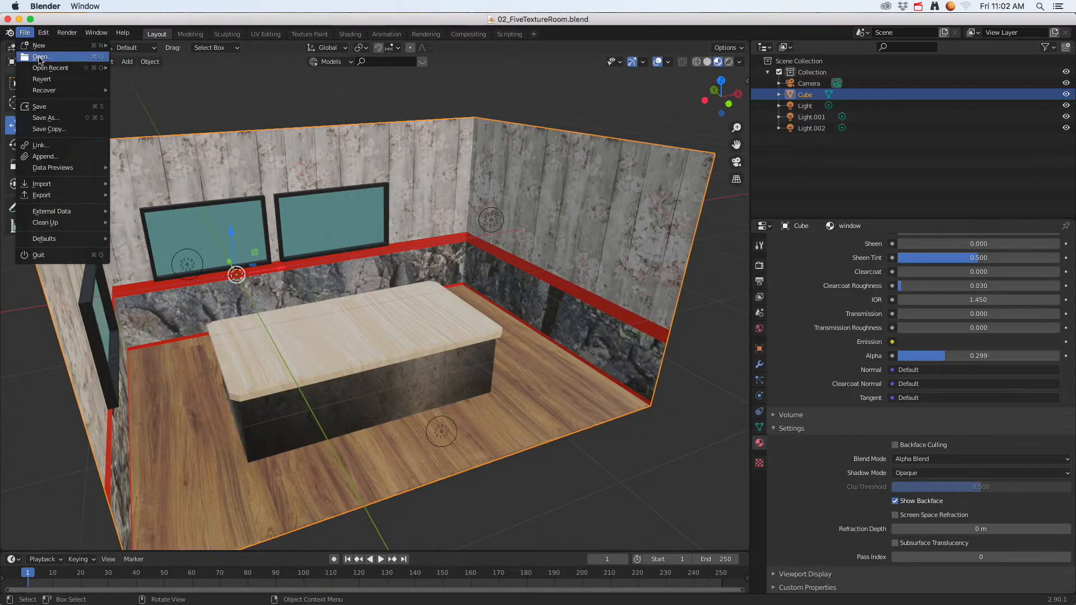
mouse_move(51, 46)
left_click(142, 47)
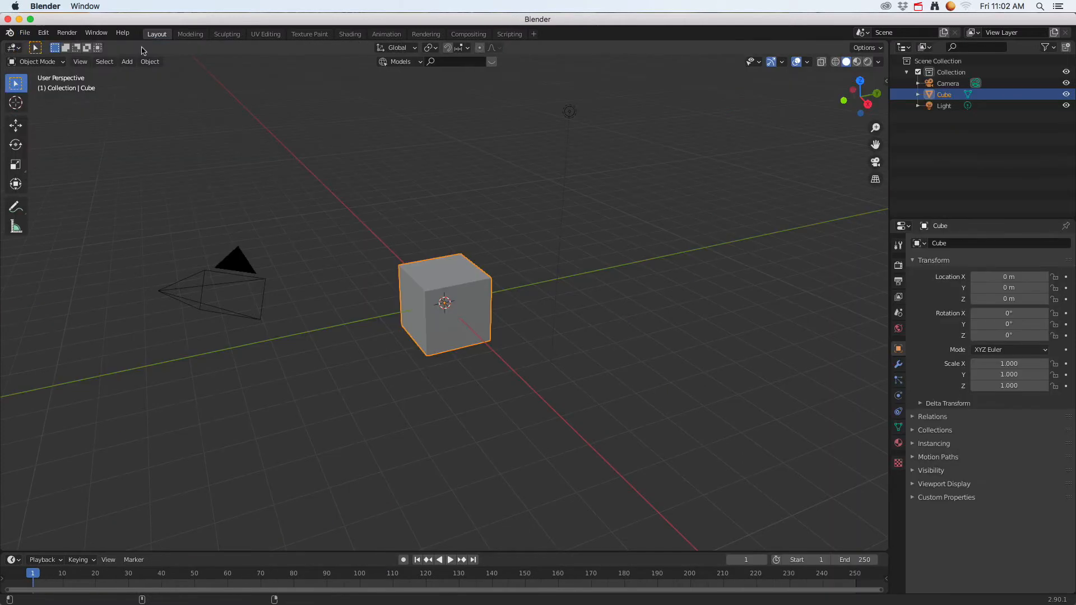
left_click(25, 32)
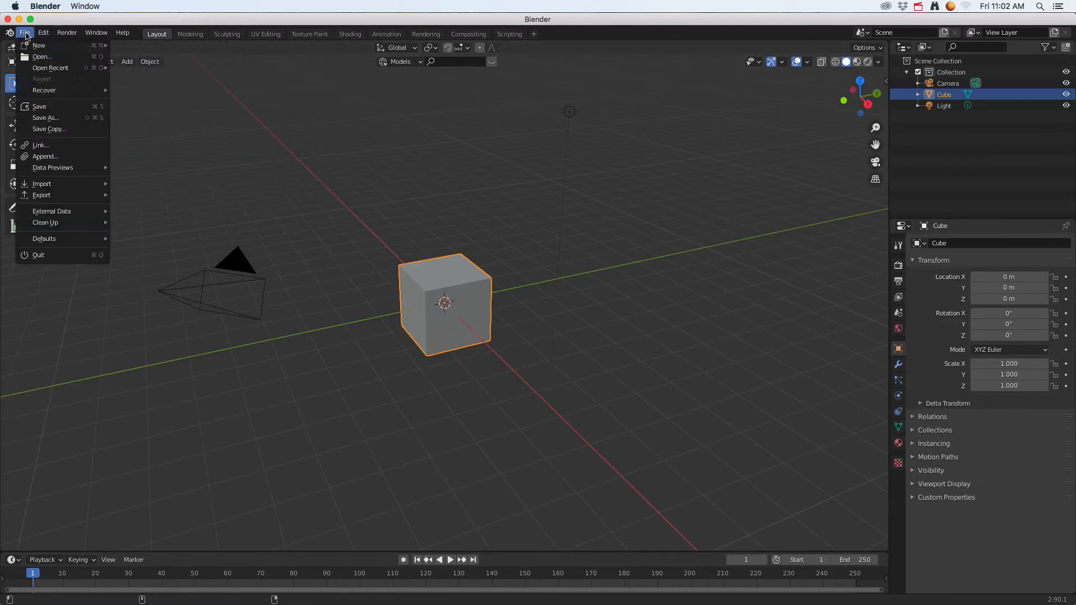
mouse_move(56, 45)
left_click(137, 45)
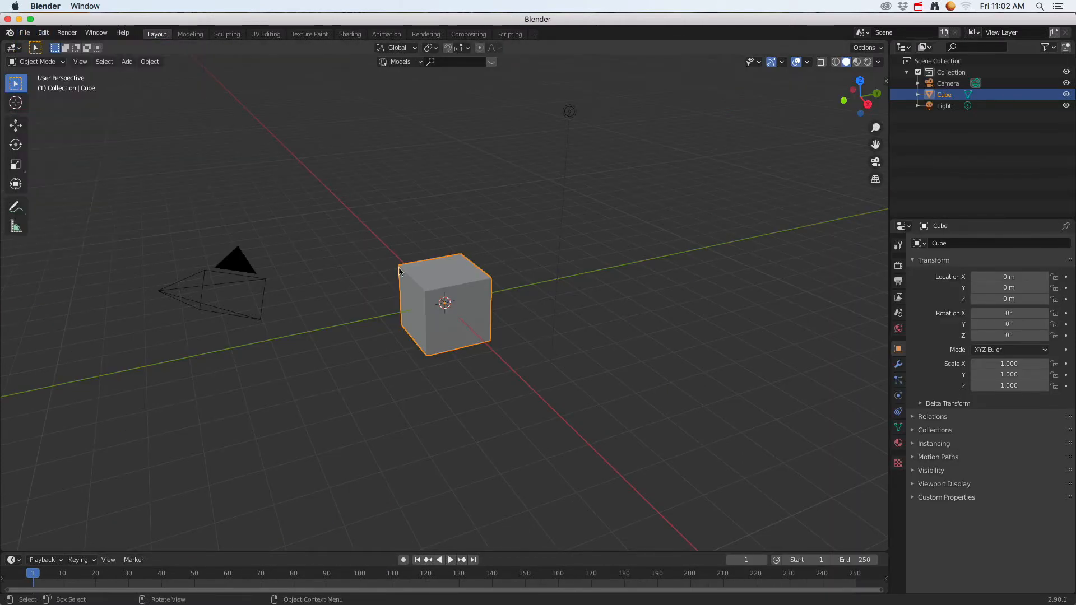
Save the new scene as FiveTexturesRoom3.blend in the 2021_blender folder inside vt2021
left_click(25, 31)
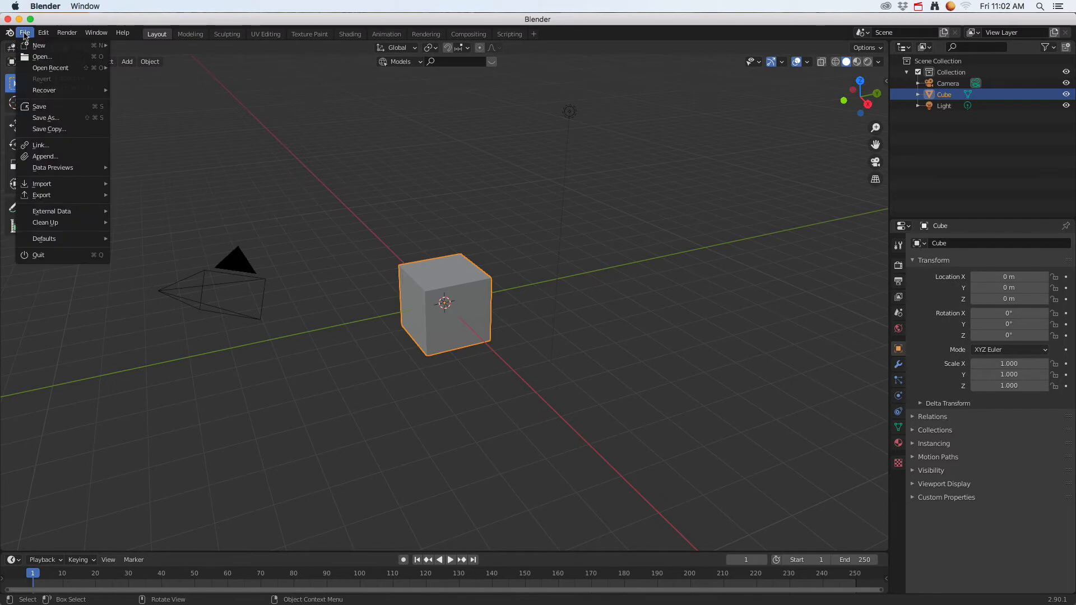
left_click(59, 118)
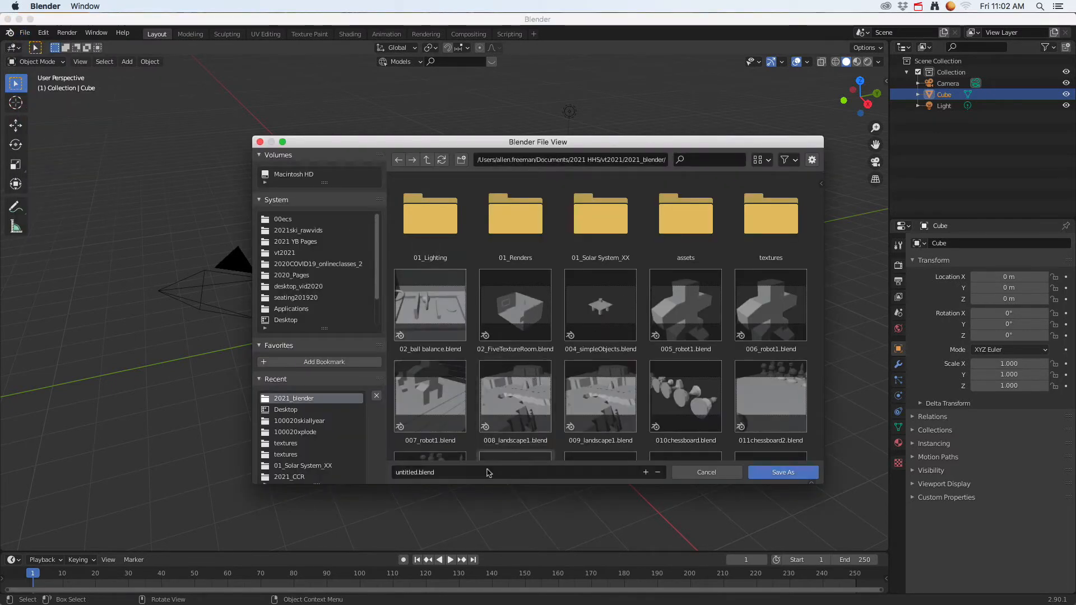
left_click(280, 256)
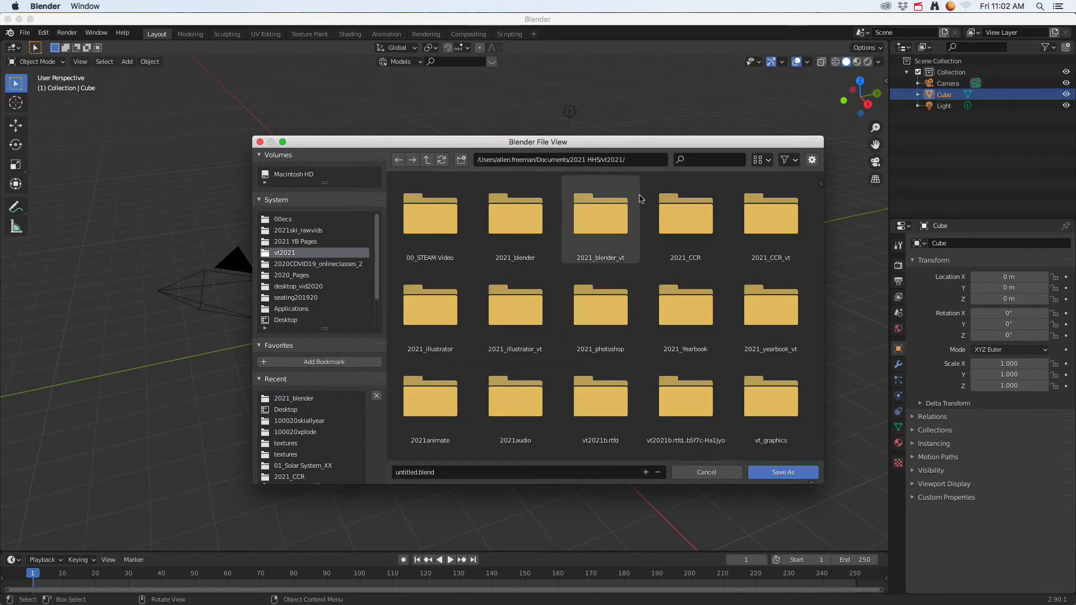
left_click(511, 219)
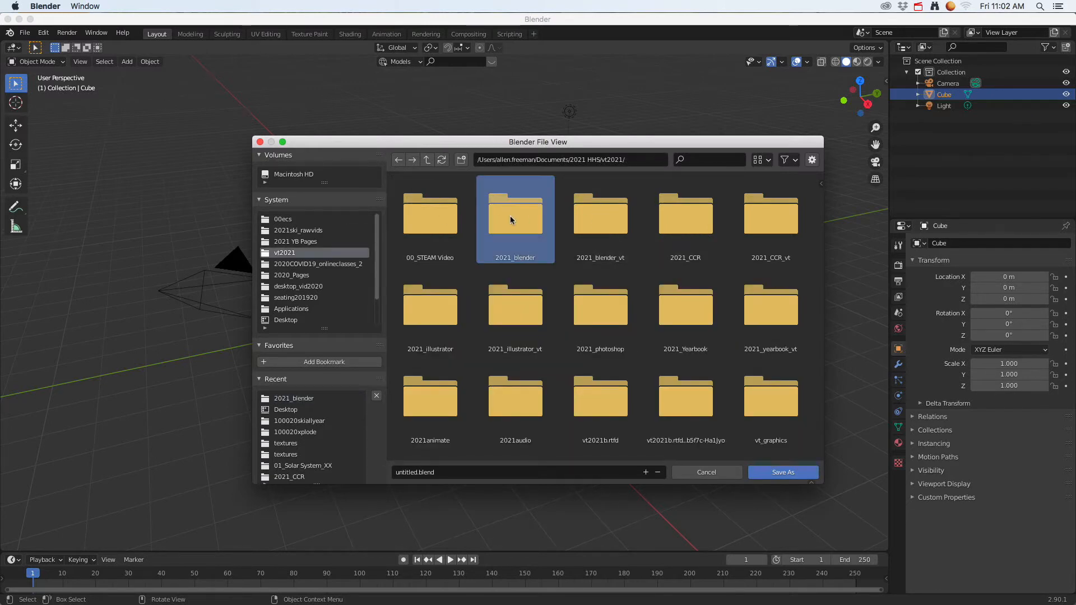
double_click(513, 220)
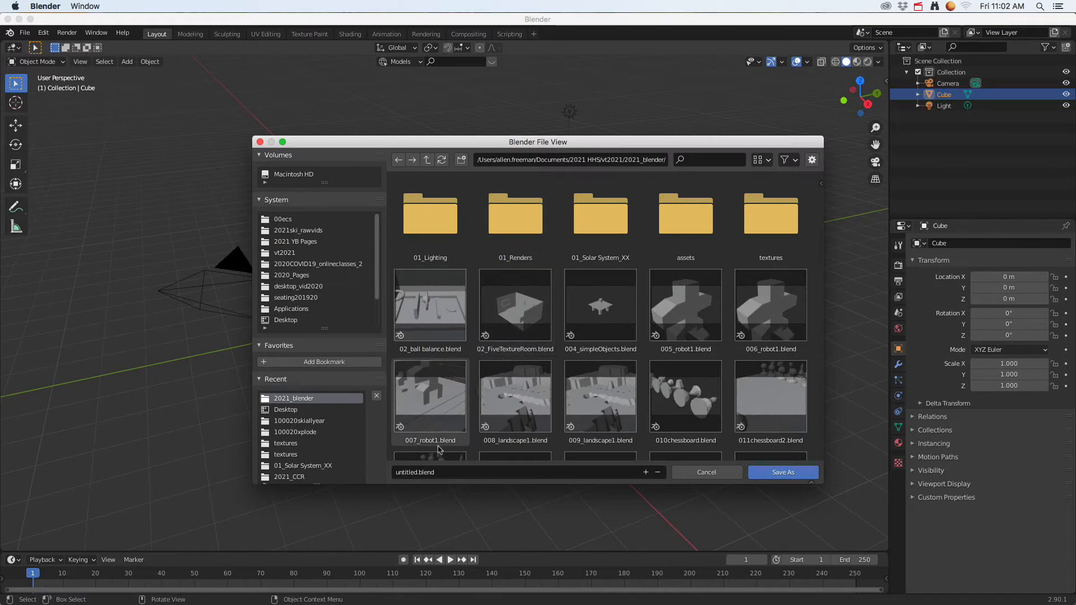
left_click(411, 473)
left_click_drag(417, 471, 378, 472)
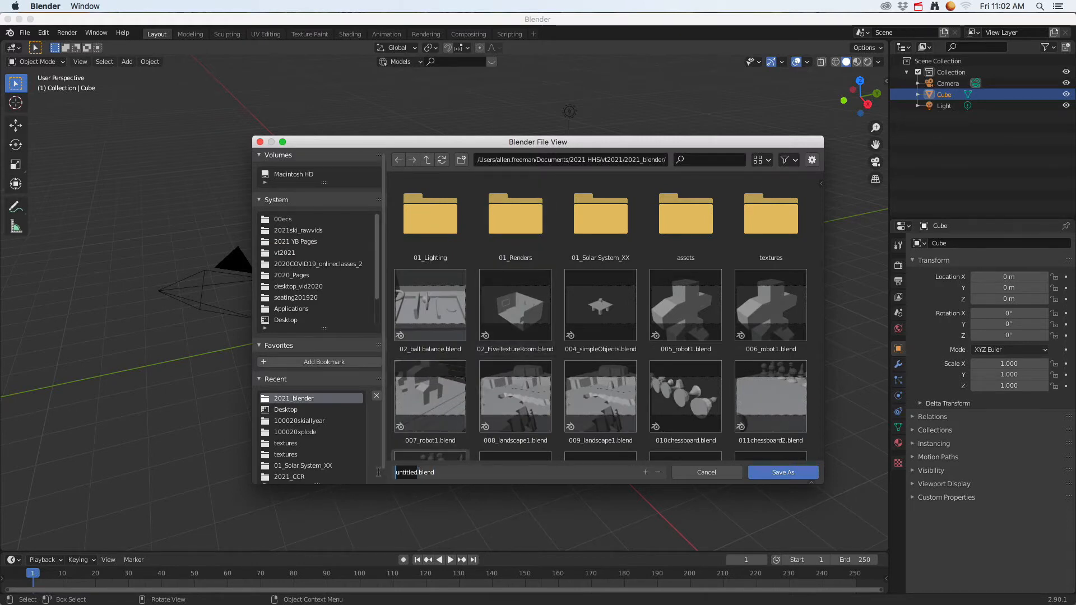
type("FiveTexturesRoom2")
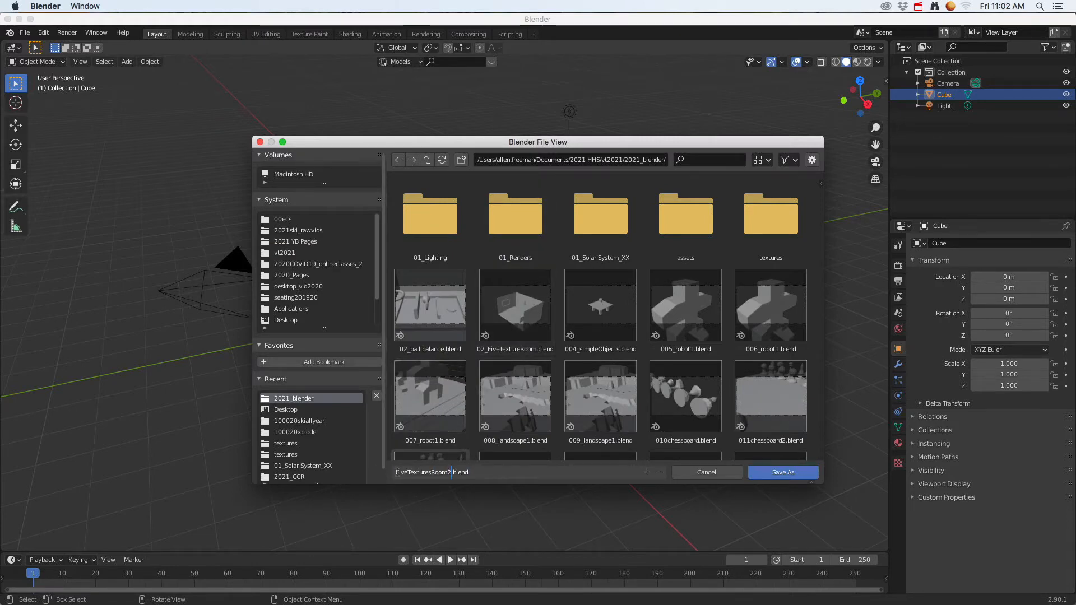
key("BackSpace")
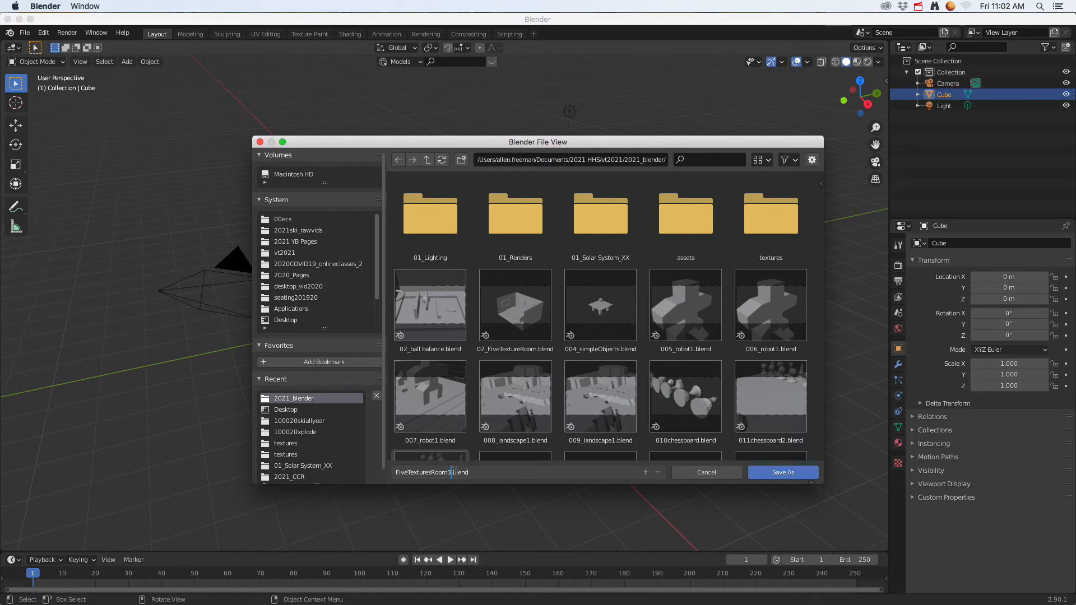
left_click(777, 474)
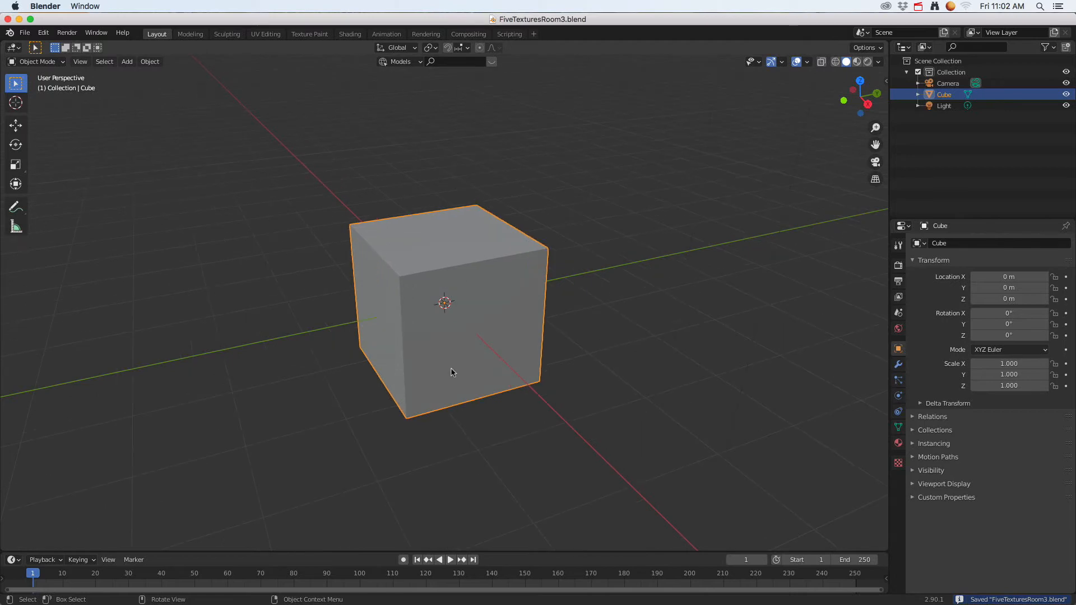
Switch to Finder, widen the 2021_blender window, and place FiveTexturesRoom3.blend beside the textures folder in place of FiveTexturesRoom2.blend
mouse_move(452, 370)
middle_mouse_down()
mouse_move(499, 360)
mouse_move(456, 366)
middle_mouse_up()
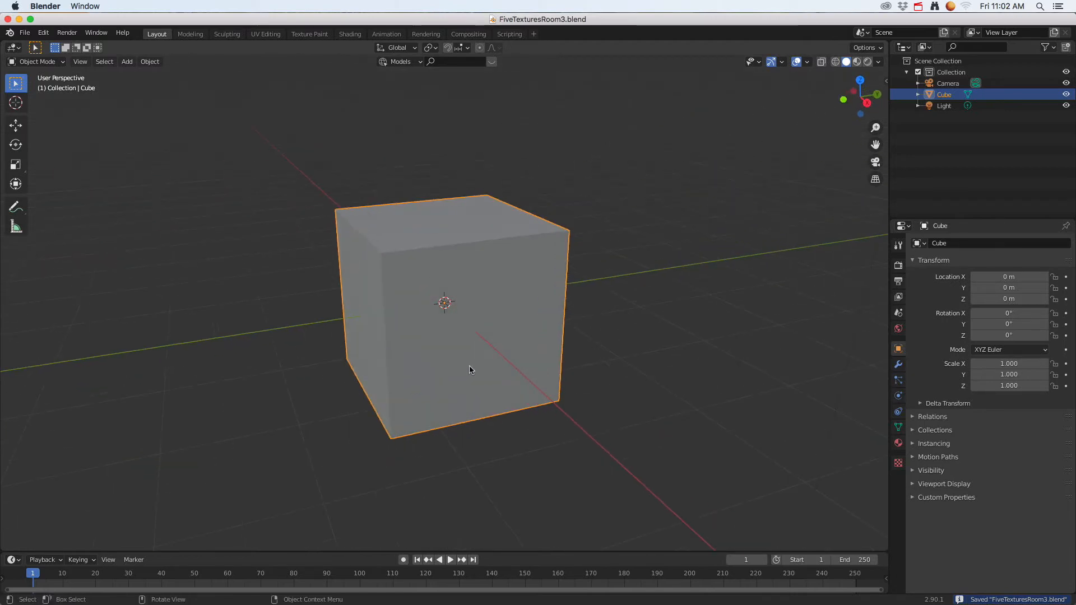
key("super+Tab")
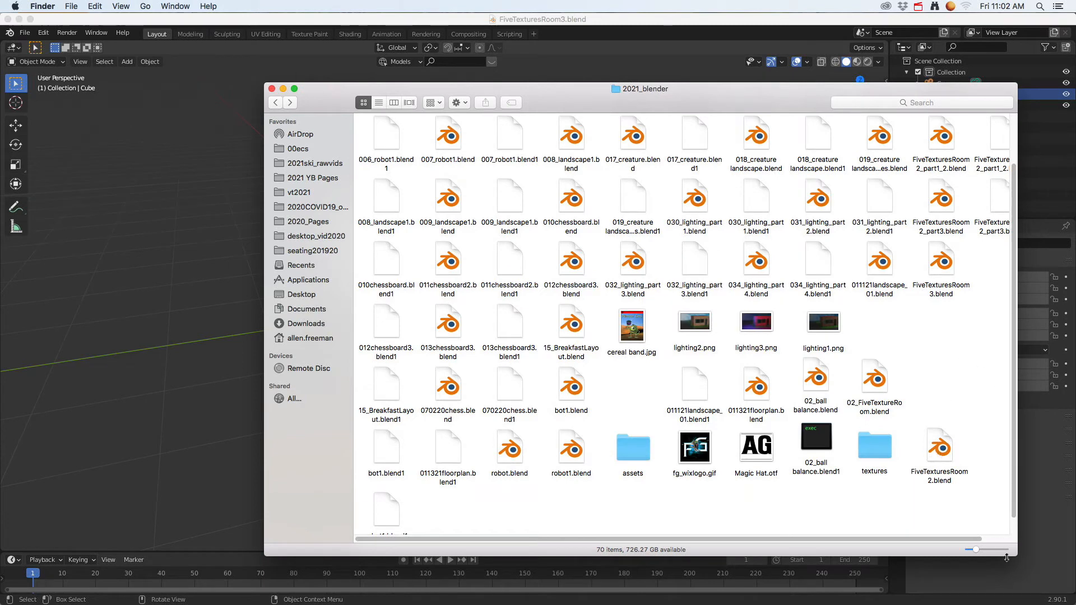
left_click_drag(1019, 554, 1065, 557)
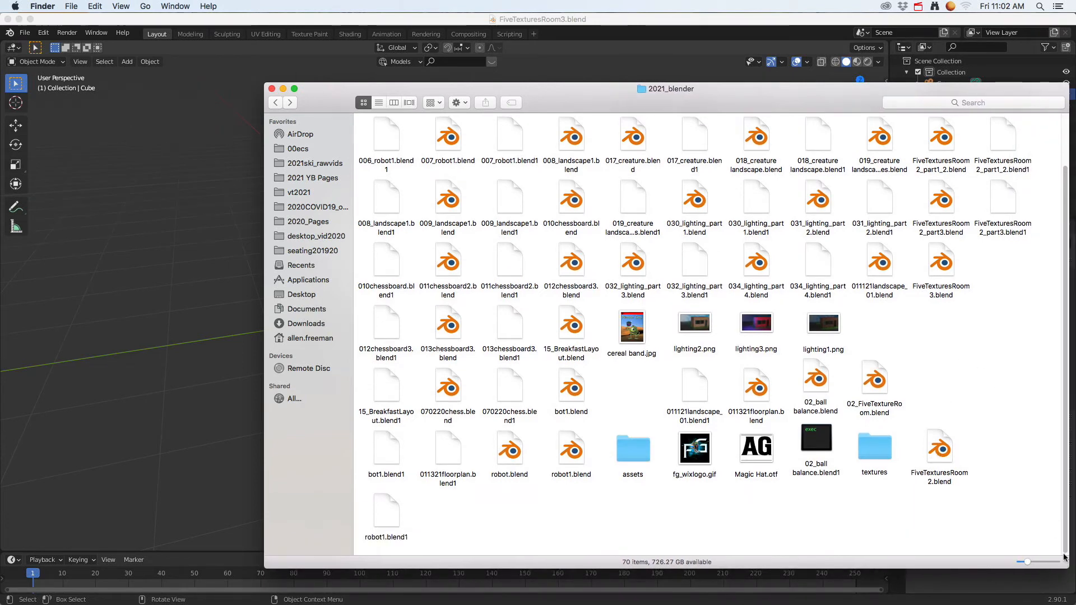
left_click(942, 268)
left_click_drag(936, 451, 1018, 280)
left_click_drag(934, 274, 885, 448)
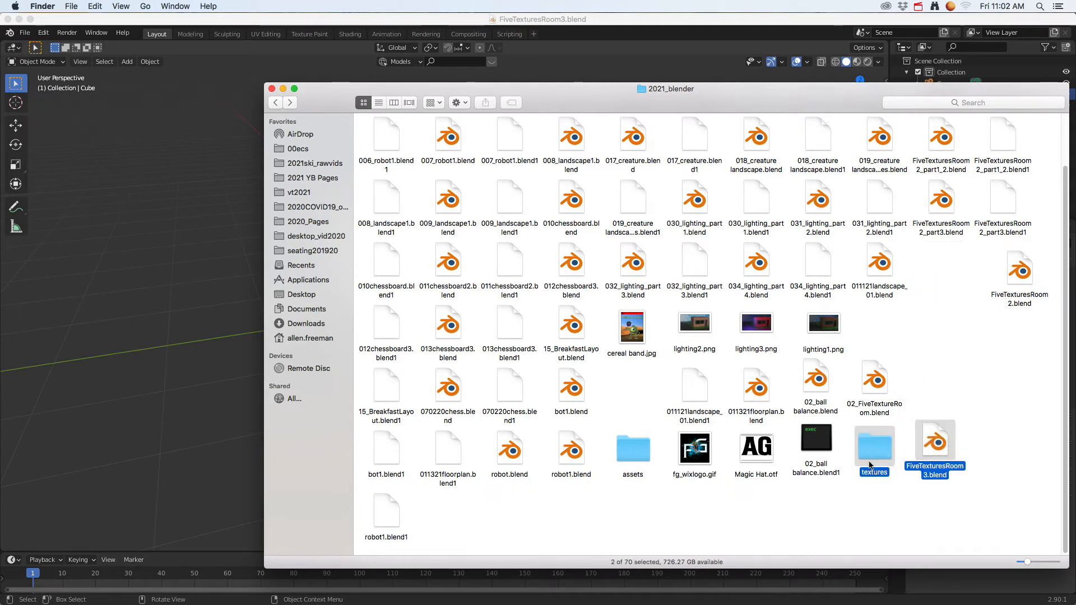
left_click(959, 452)
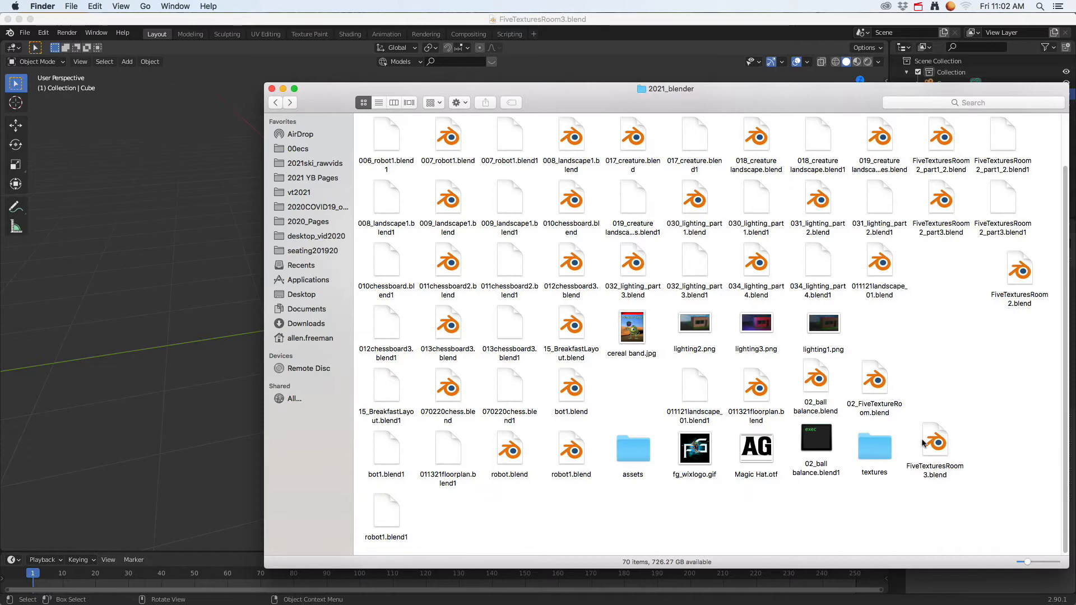
Nudge the textures folder closer to FiveTexturesRoom3.blend and select both items together
left_click(879, 454)
left_click_drag(879, 446, 883, 444)
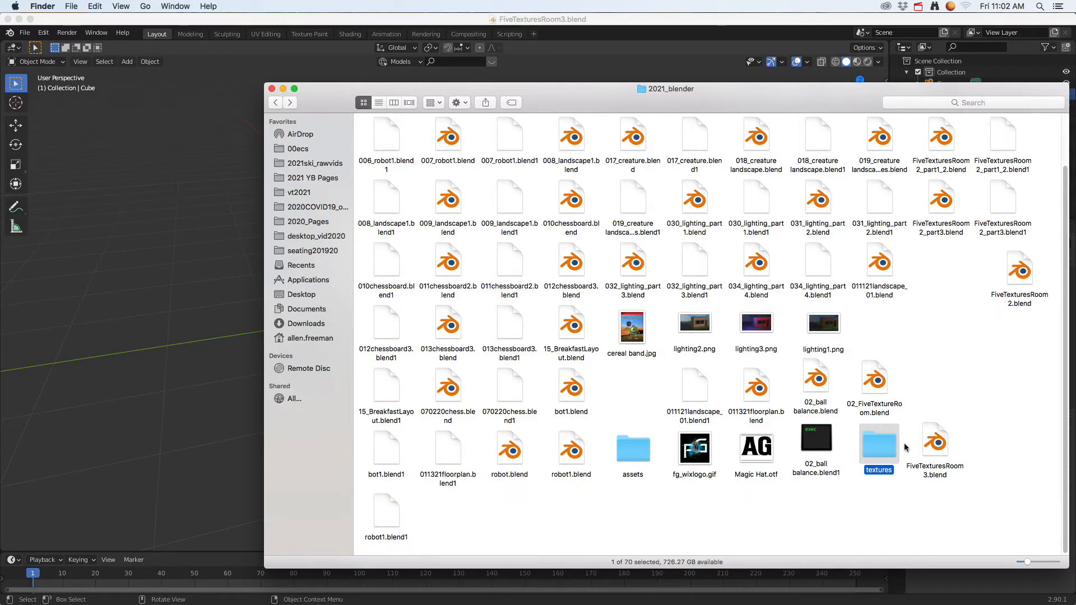
left_click(942, 444)
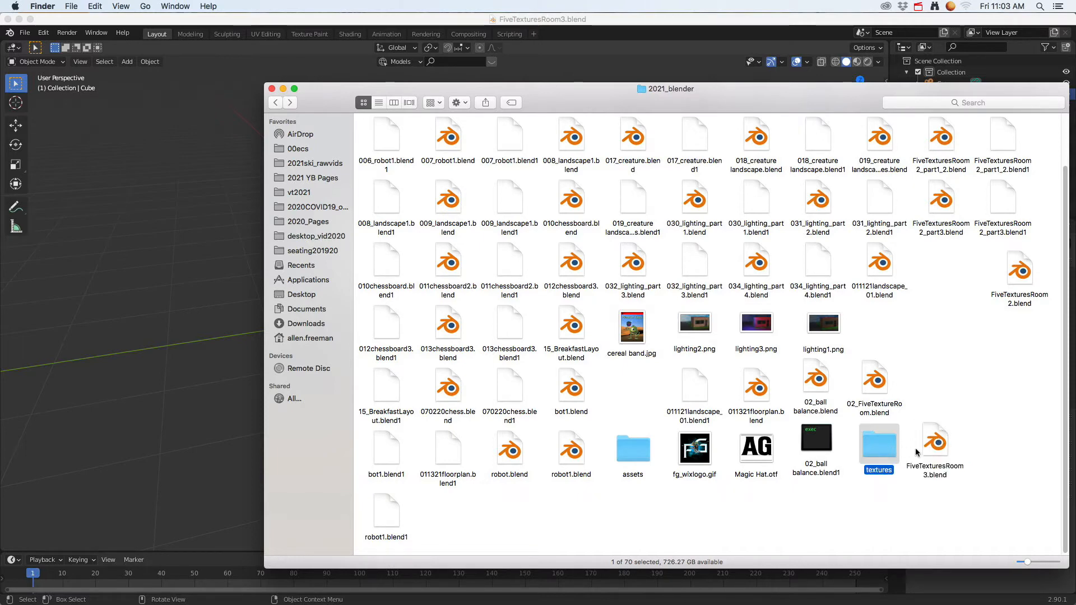
left_click(889, 456, "super")
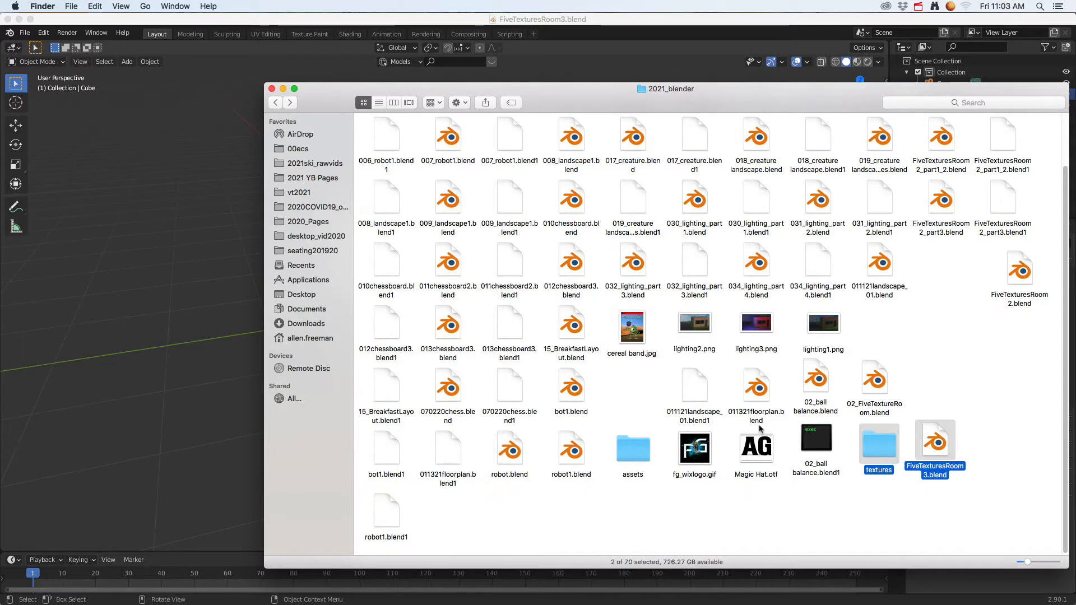
Switch to Blender and put the cube into Edit Mode with face selection
left_click(435, 40)
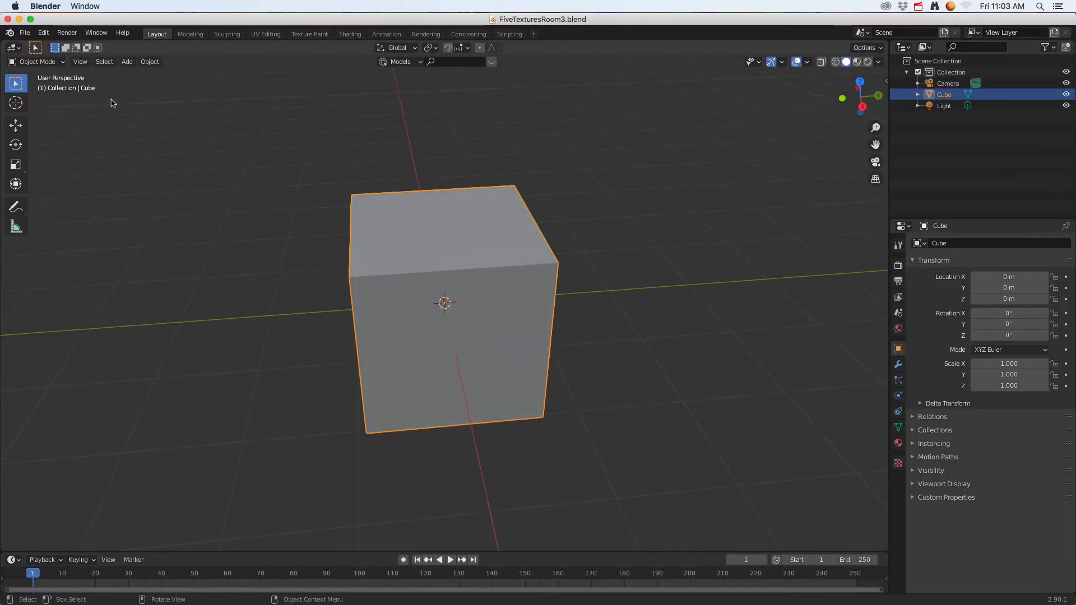
left_click(44, 62)
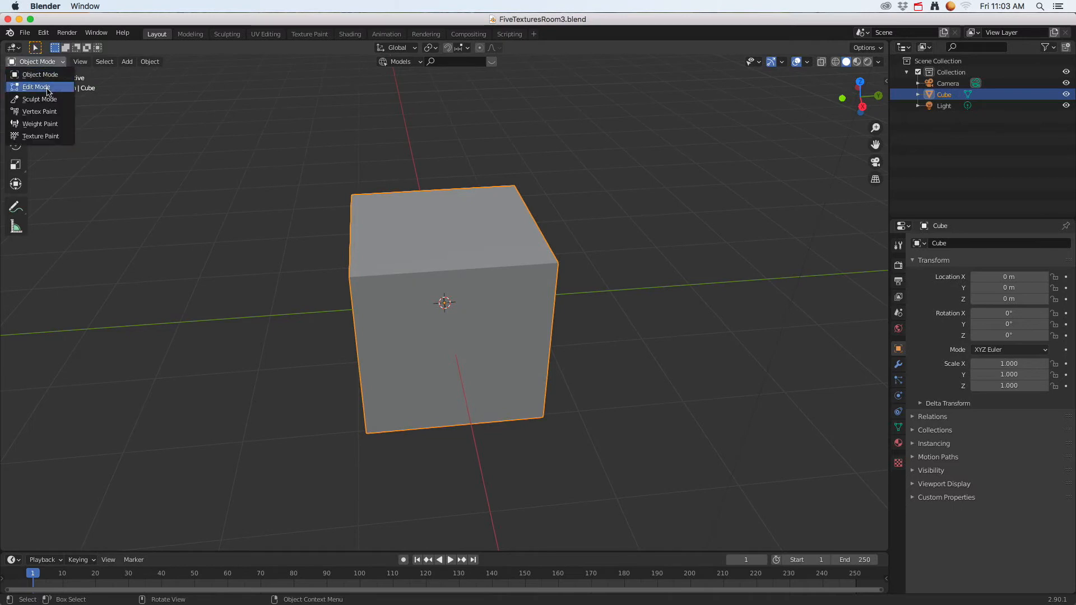
left_click(37, 87)
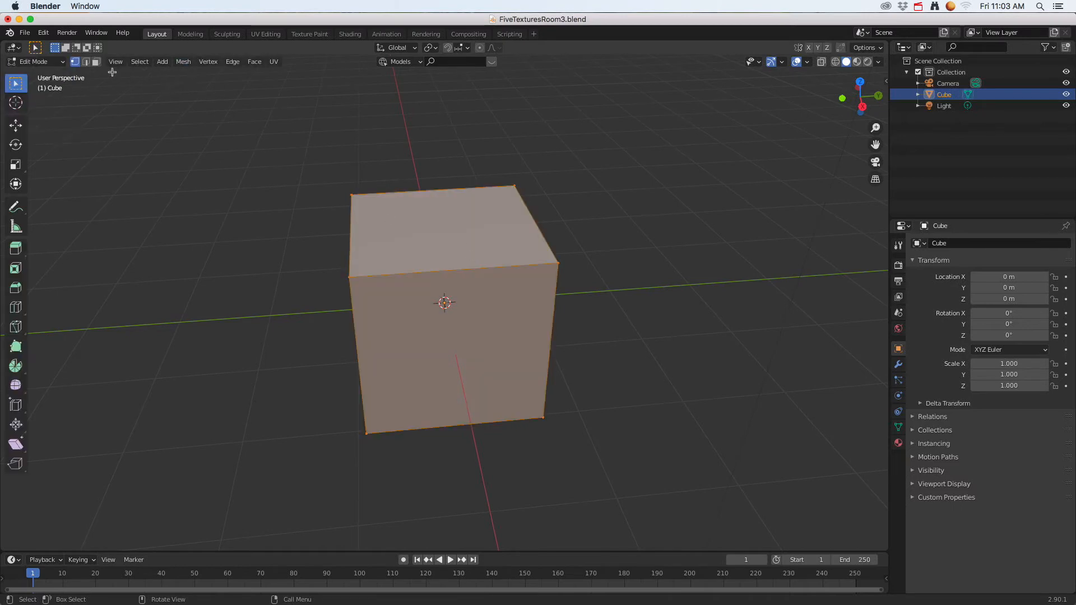
left_click(96, 62)
Delete the cube's top face to leave an open box
key("alt+a")
middle_click_drag(419, 219, 486, 273)
key("x")
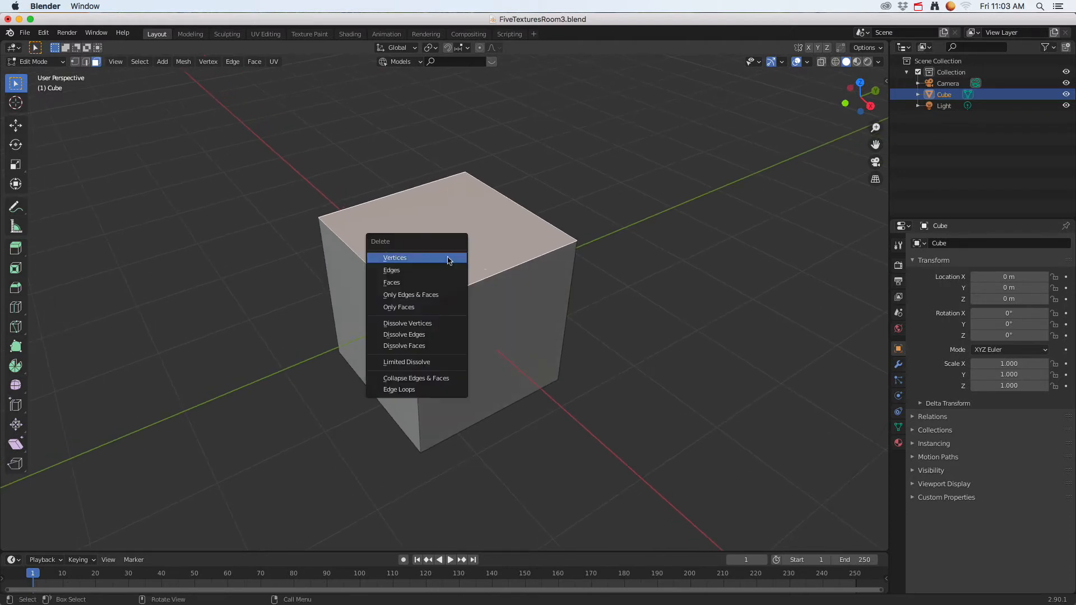
left_click(397, 283)
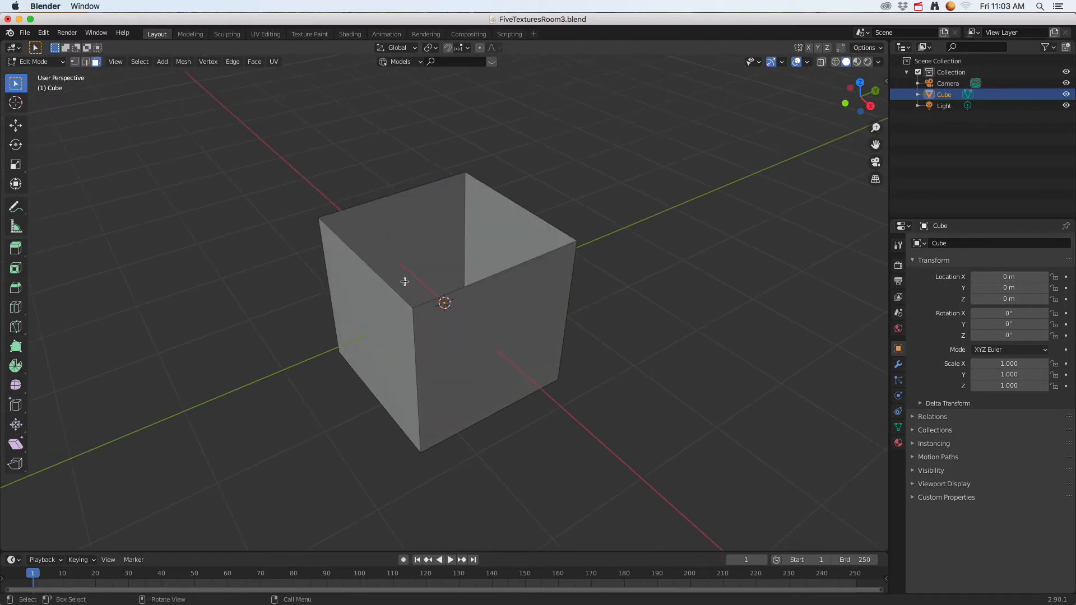
Delete the cube's front face on the +X side to open up the room
left_click(502, 336)
key("x")
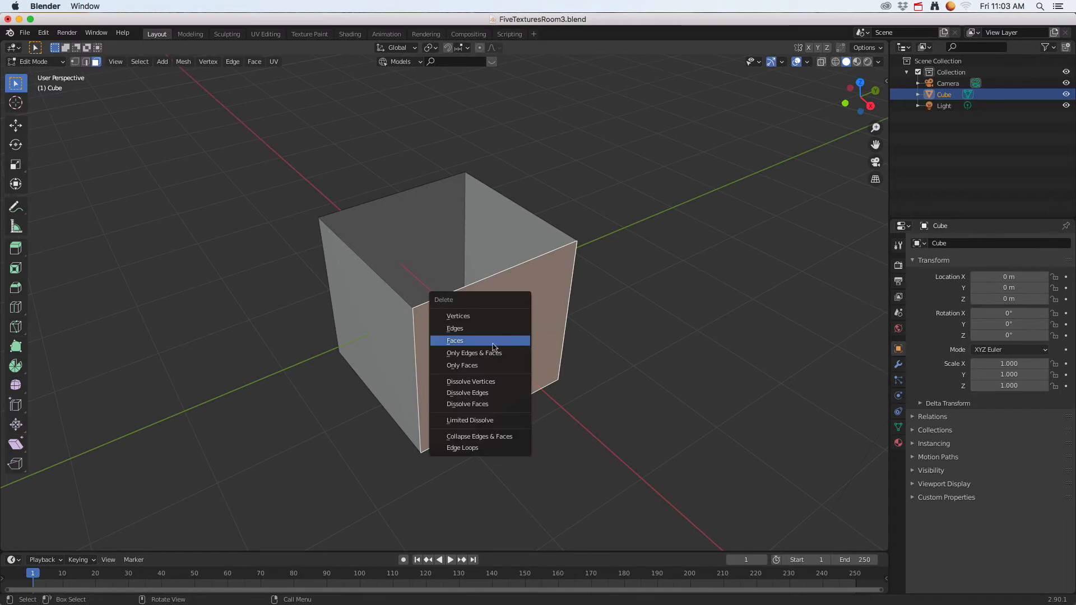
left_click(460, 342)
Move the side wall on the +Y side outward along Y to stretch the room into a long box
middle_click_drag(460, 341, 523, 305)
left_click(523, 304)
left_click(17, 125)
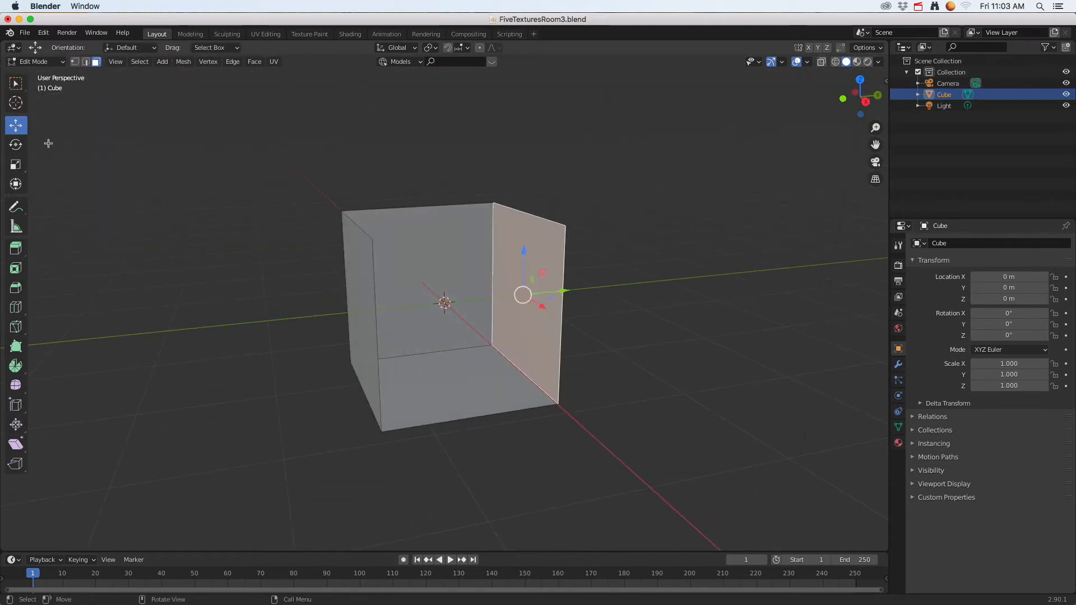
left_click_drag(563, 292, 682, 288)
middle_click_drag(490, 304, 435, 334)
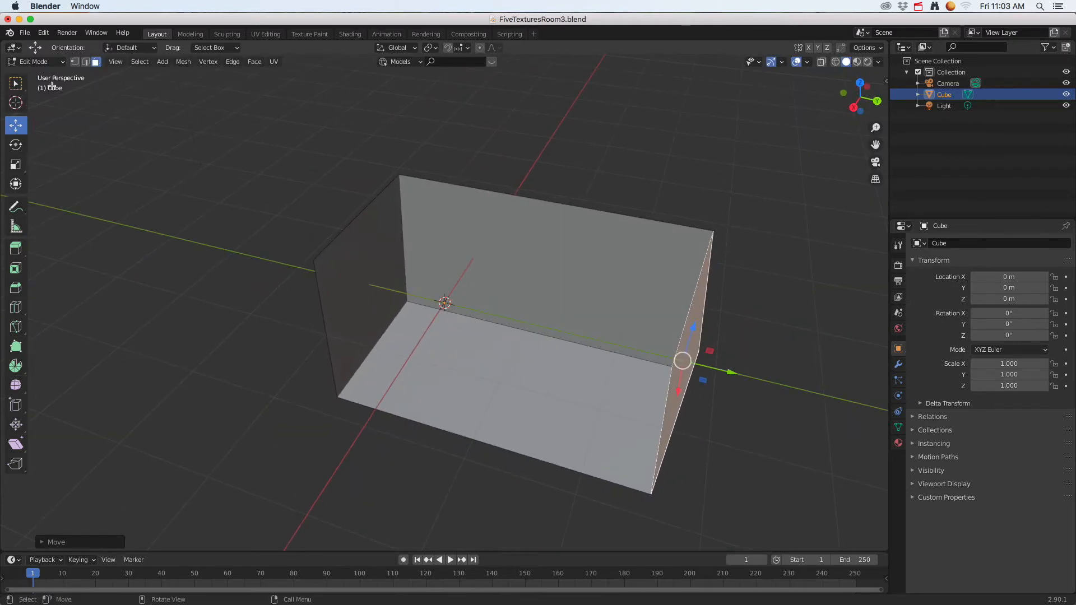
Select the three edges around the room's open front and move them slightly outward along X to deepen the room
left_click(85, 62)
left_click(323, 304)
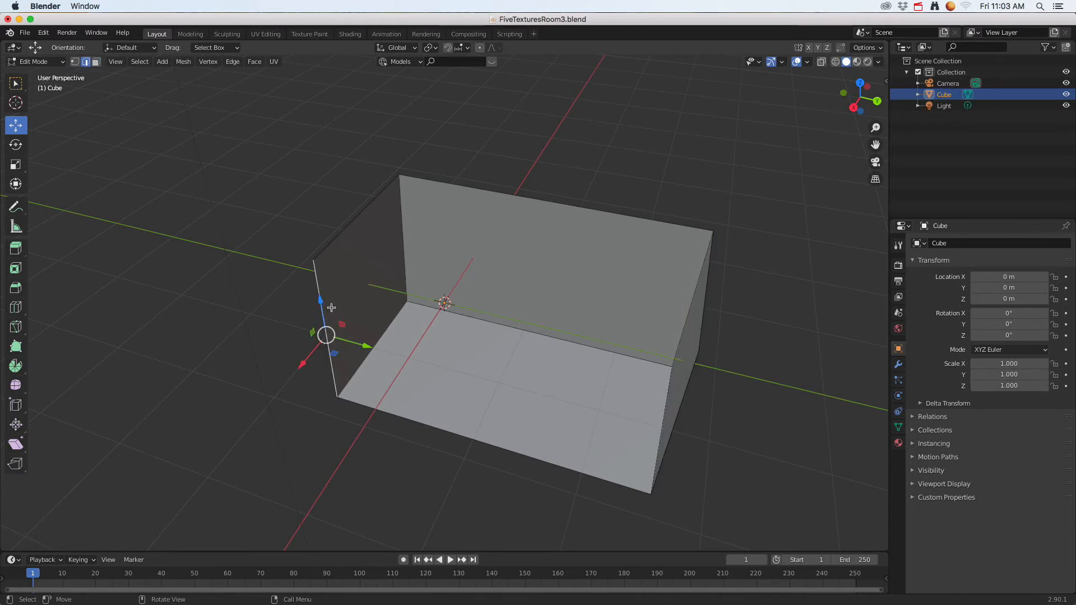
left_click(446, 430, "shift")
middle_click_drag(500, 428, 627, 387)
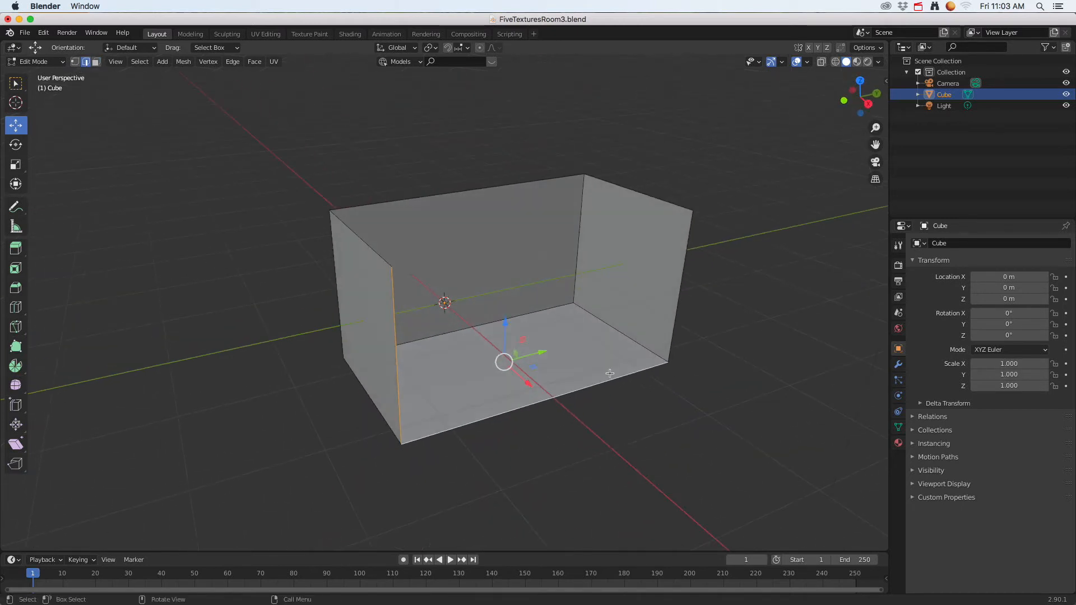
left_click(680, 307, "shift")
left_click_drag(580, 341, 596, 356)
middle_click_drag(596, 353, 503, 270)
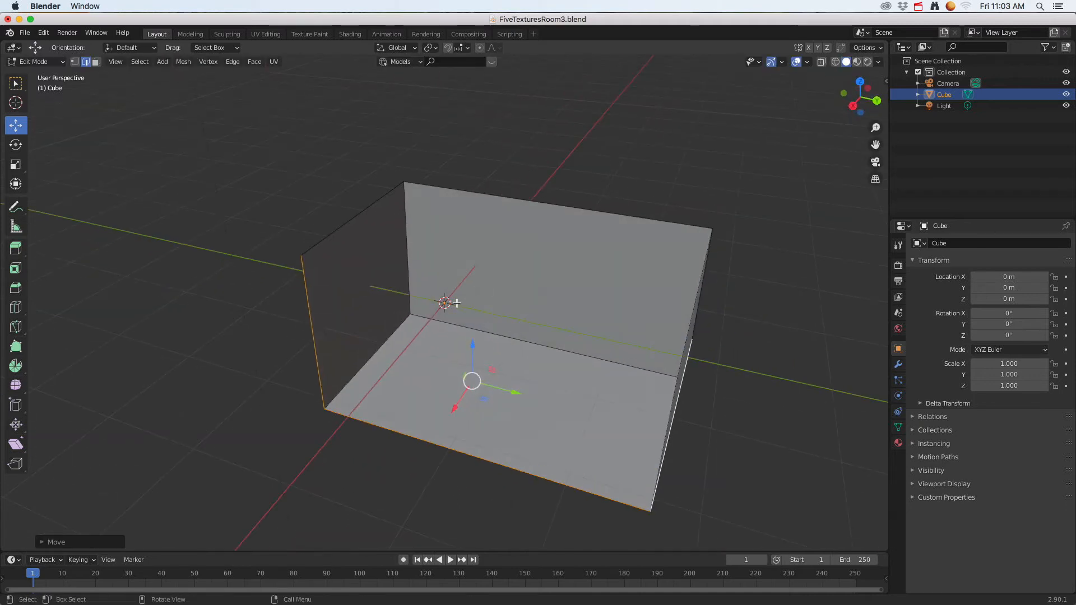
scroll(499, 387, "up", 2)
middle_click_drag(500, 387, 462, 329)
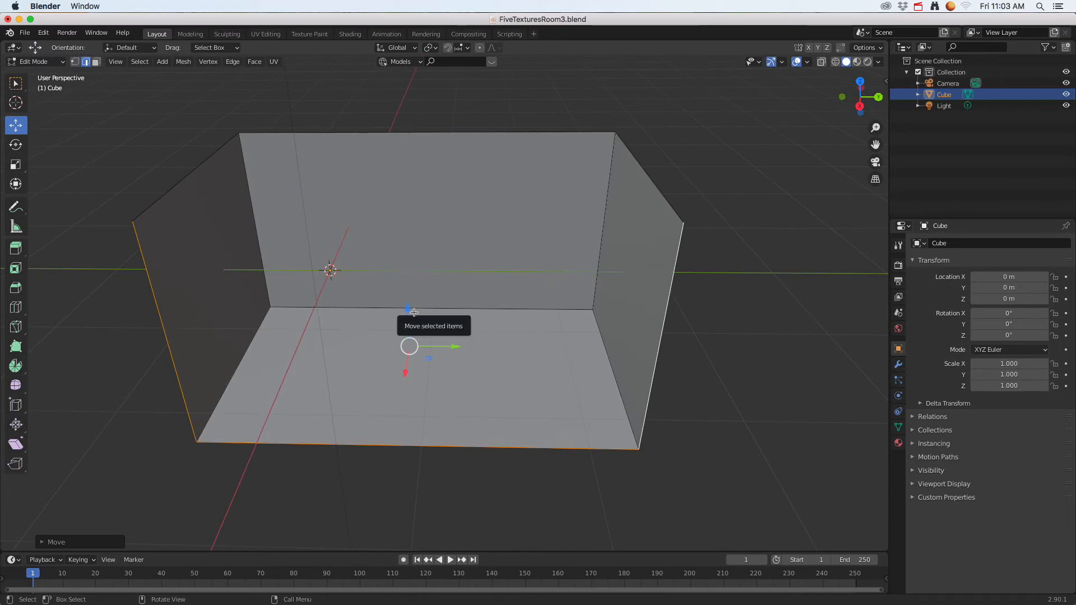
Add a horizontal loop cut around the three walls, slide it above mid-height, and raise it slightly along Z
key("ctrl+r")
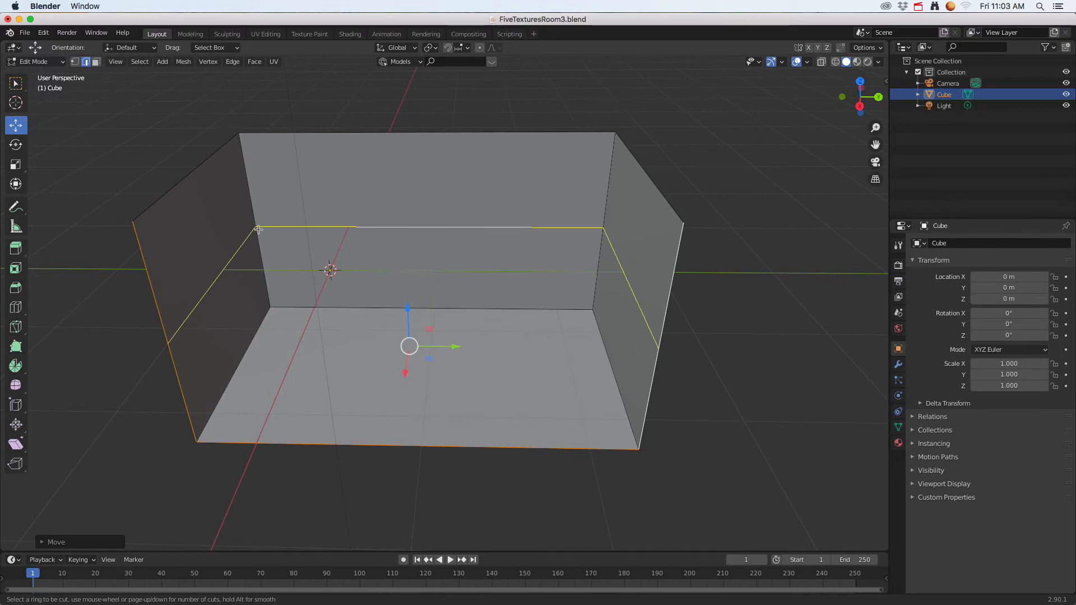
left_click(252, 227)
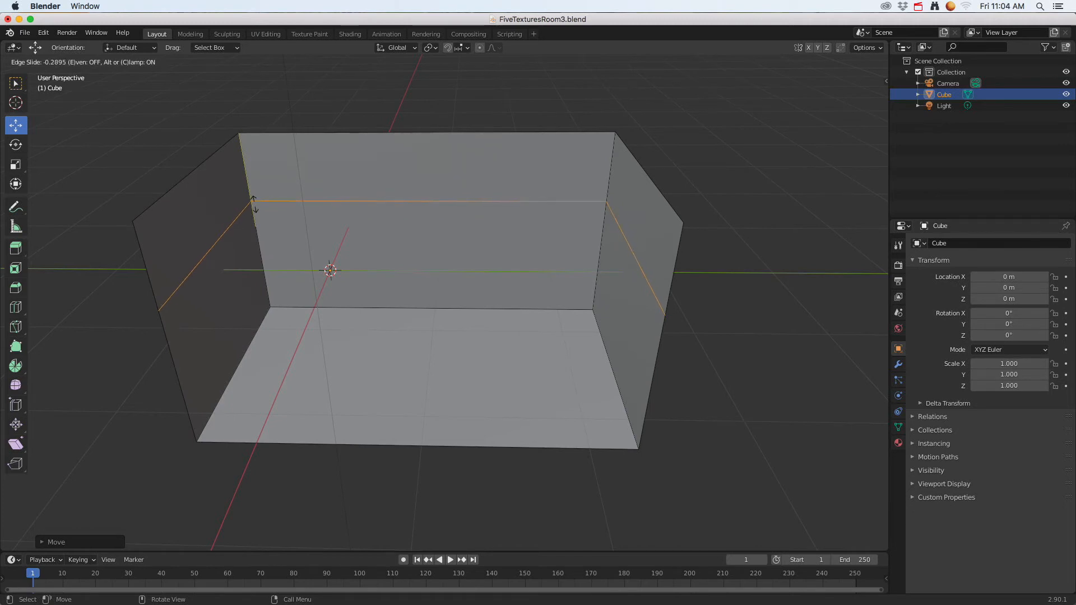
left_click(253, 202)
middle_click_drag(319, 269, 359, 261)
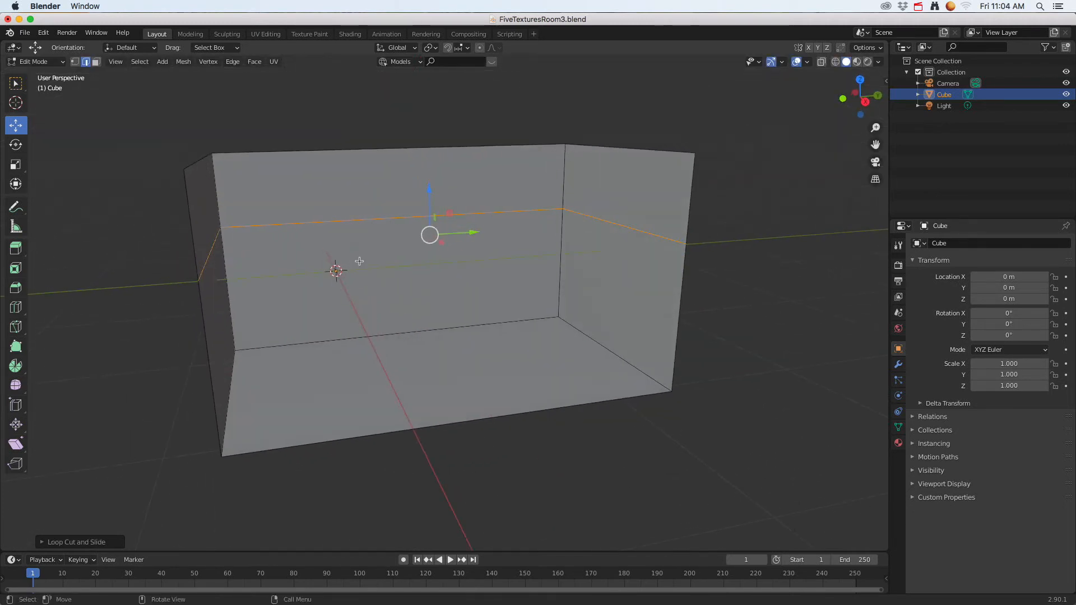
left_click_drag(427, 191, 429, 184)
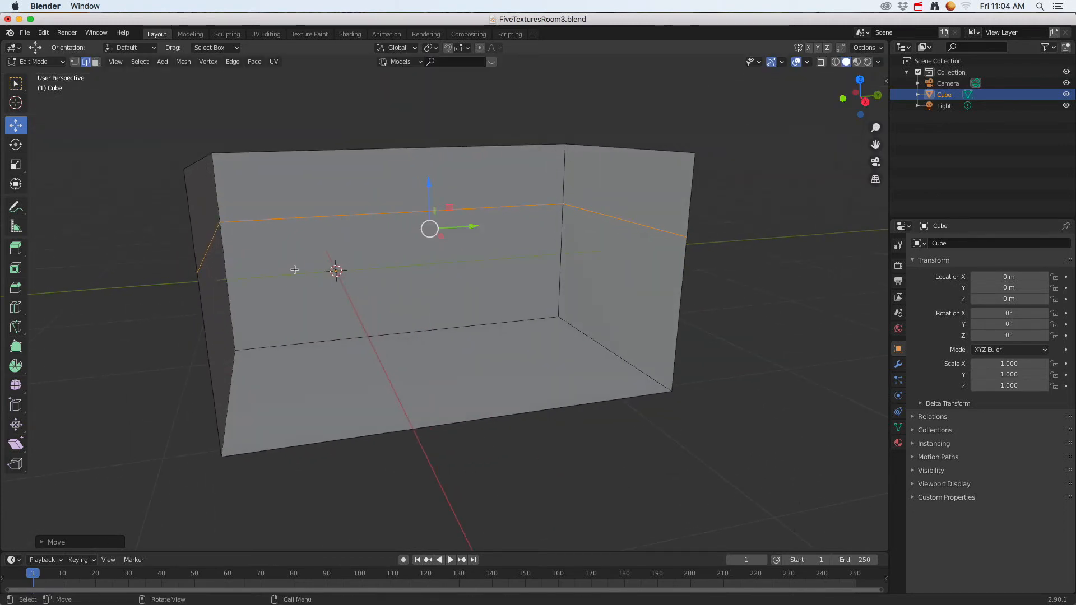
Add a second horizontal loop cut around the walls, about midway between the upper cut and the floor
key("ctrl+r")
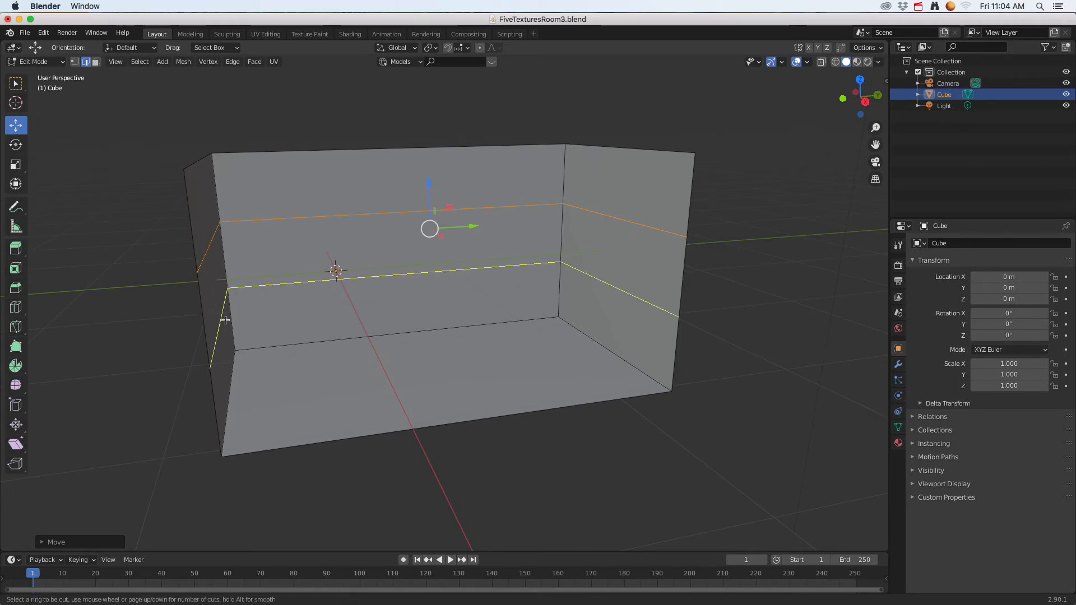
left_click(219, 325)
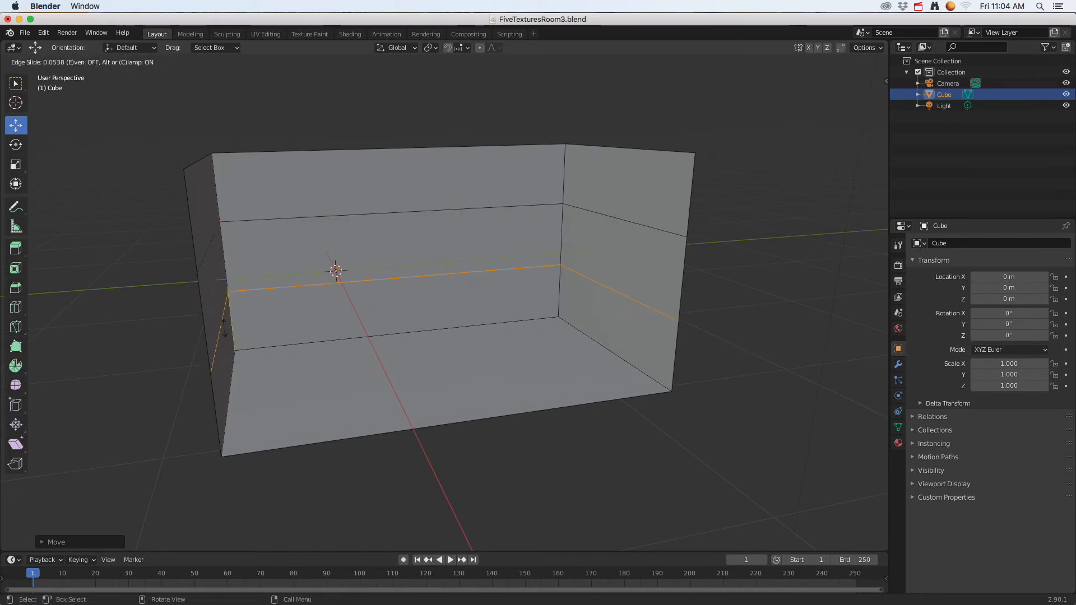
left_click(226, 331)
mouse_move(320, 320)
middle_mouse_down()
mouse_move(341, 312)
mouse_move(300, 316)
middle_mouse_up()
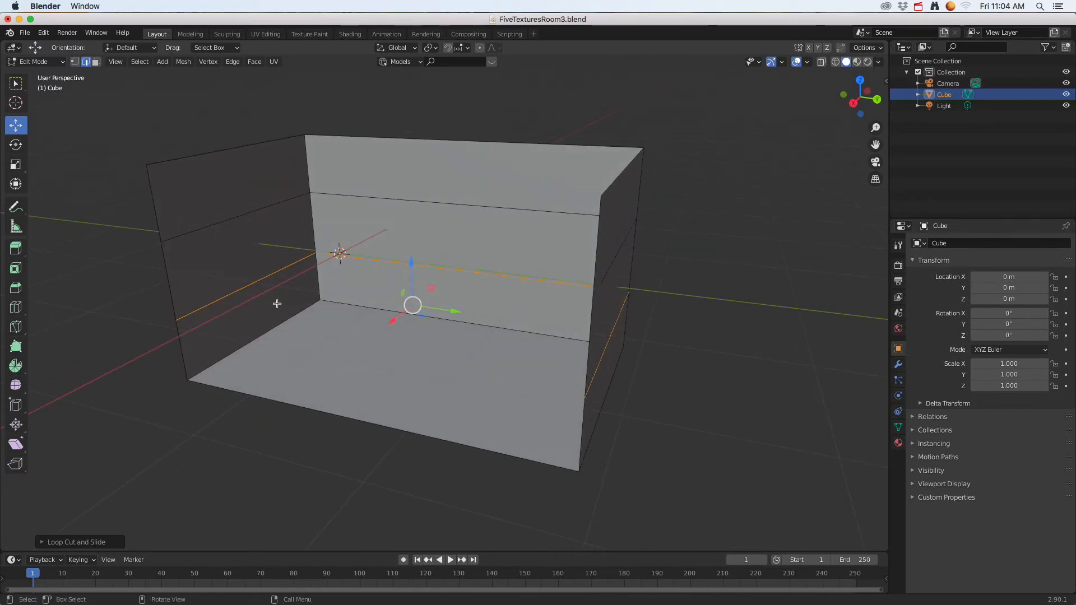
Add two loop cuts running up both side walls and along the floor's length, dividing the room's depth into three sections
key("ctrl")
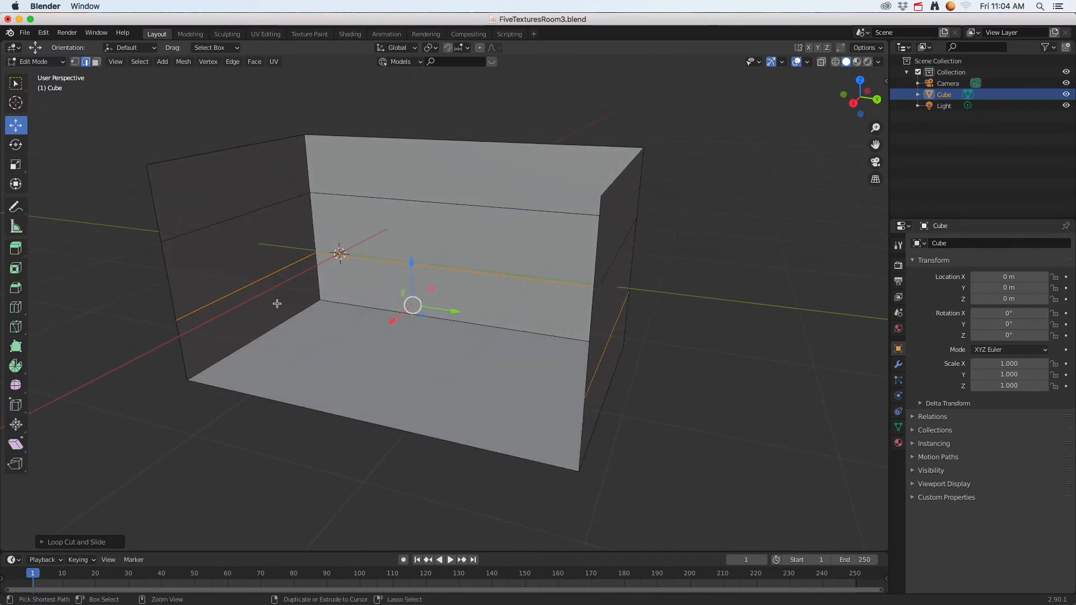
key("ctrl+r")
left_click(251, 289)
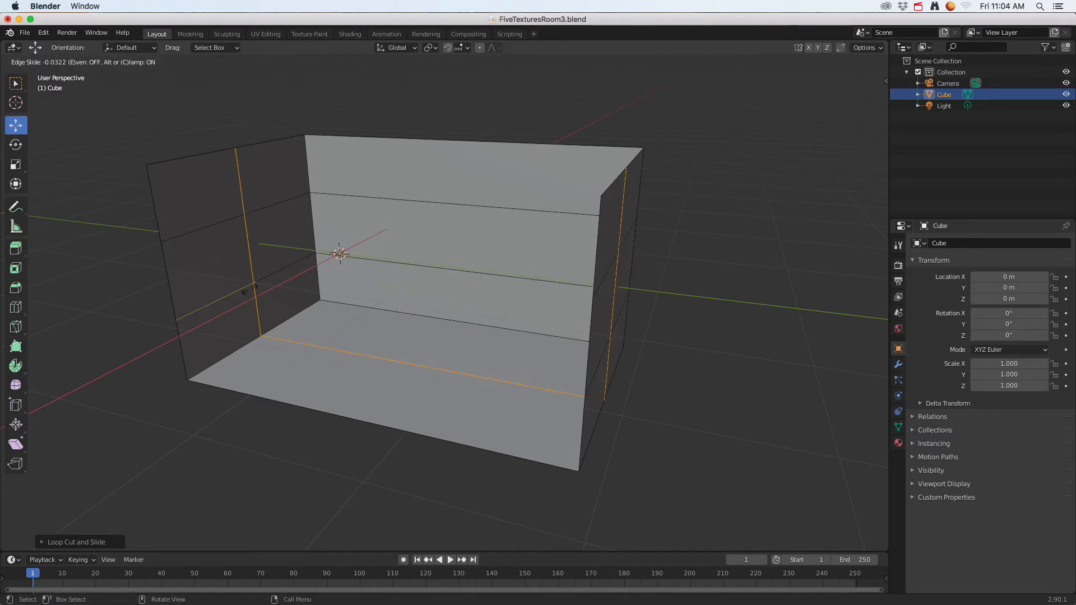
left_click(226, 306)
key("ctrl+r")
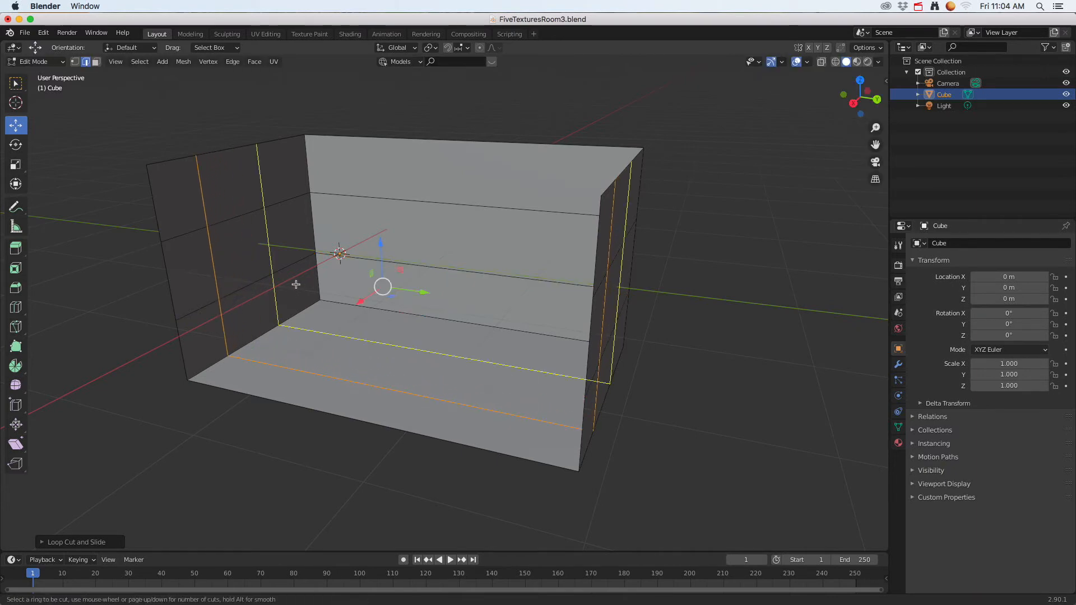
left_click(296, 285)
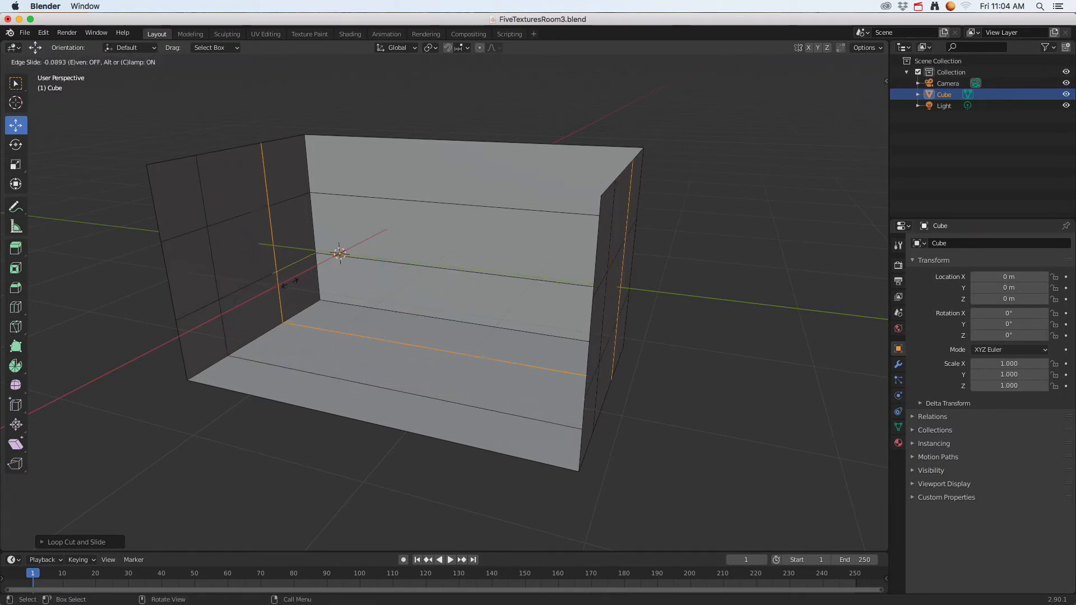
left_click(287, 283)
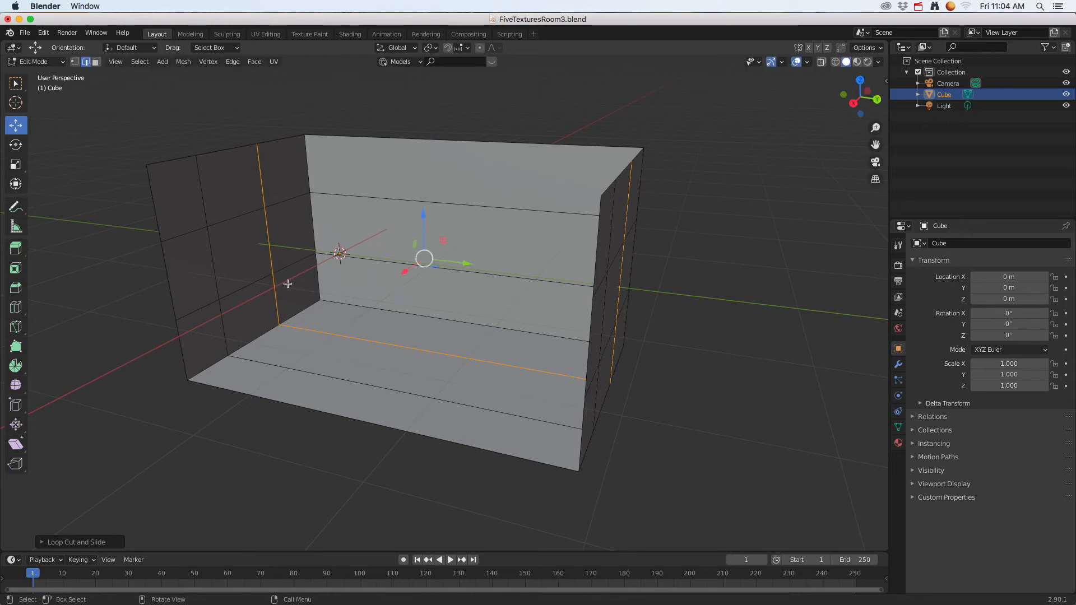
Add two loop cuts across the back wall and floor, at the middle and at the midpoint of the -Y half
left_click(16, 307)
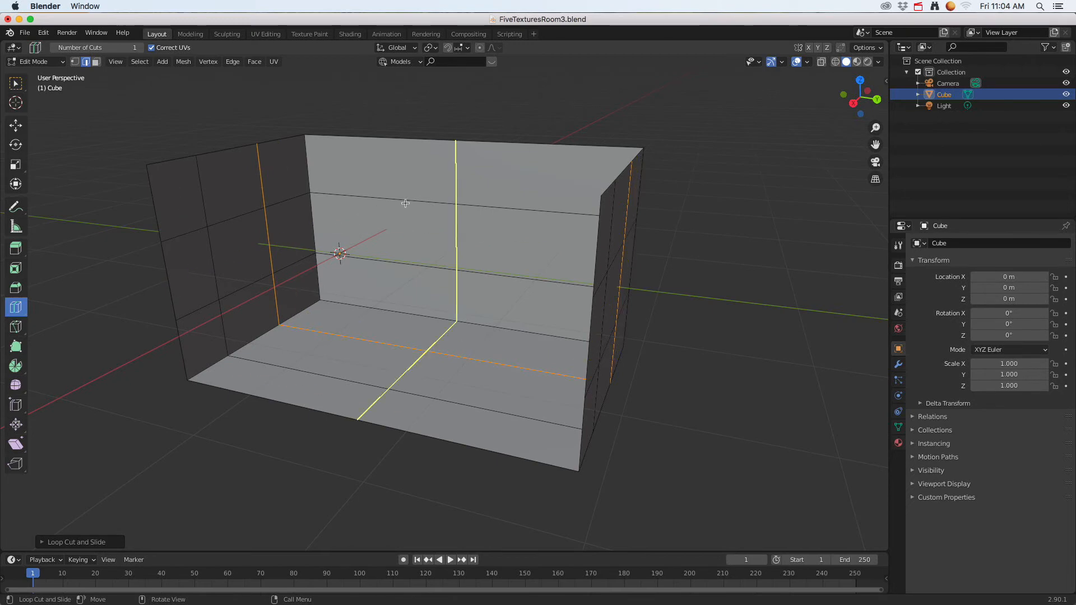
left_click(443, 203)
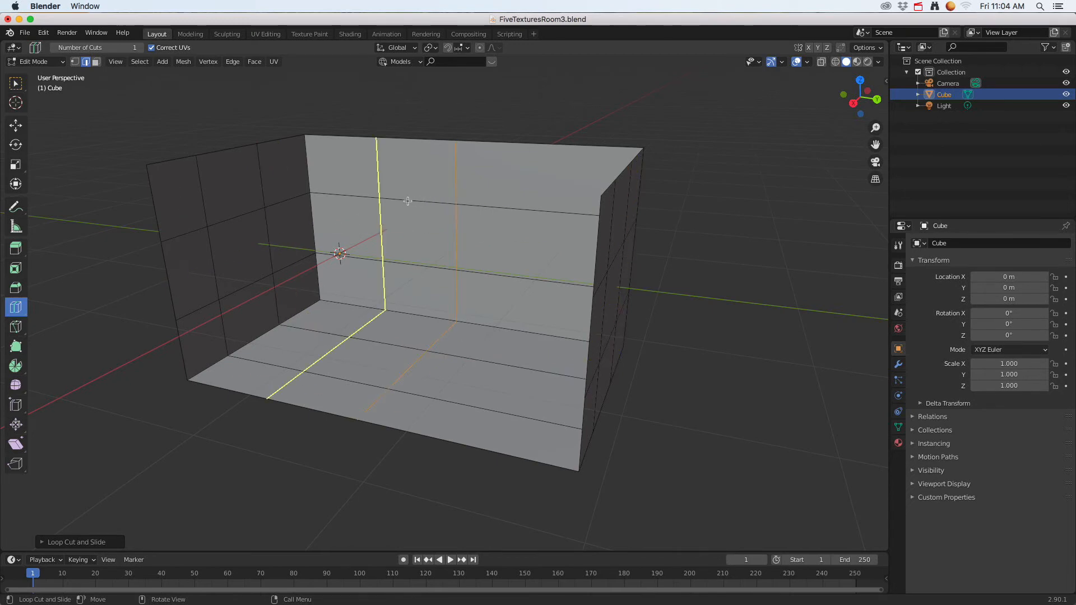
left_click(376, 200)
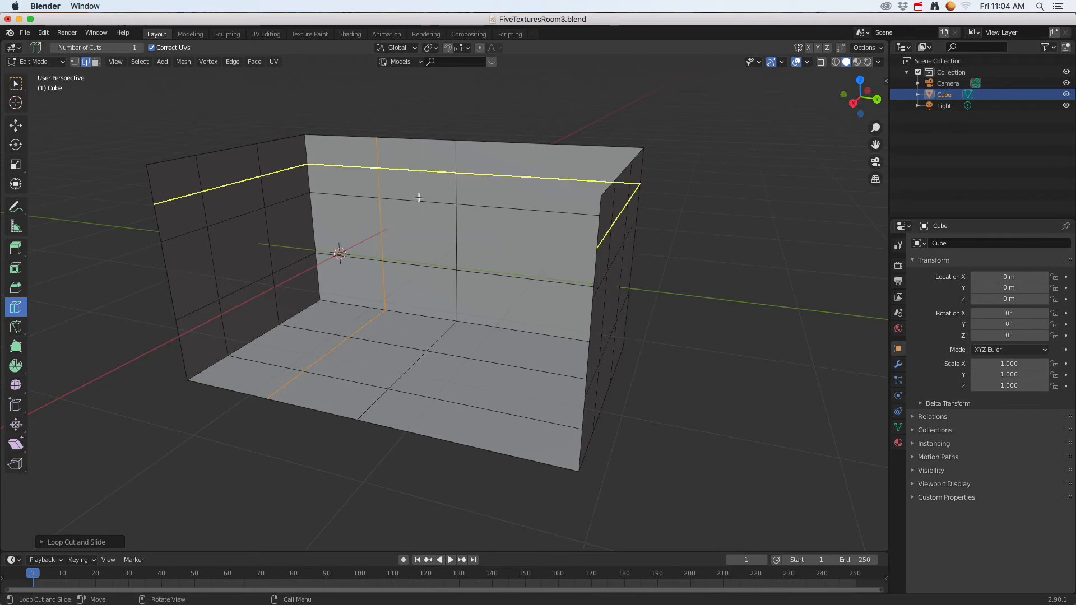
Select the cross loop nearest the -Y side wall and move it along Y closer to that wall
left_click(21, 126)
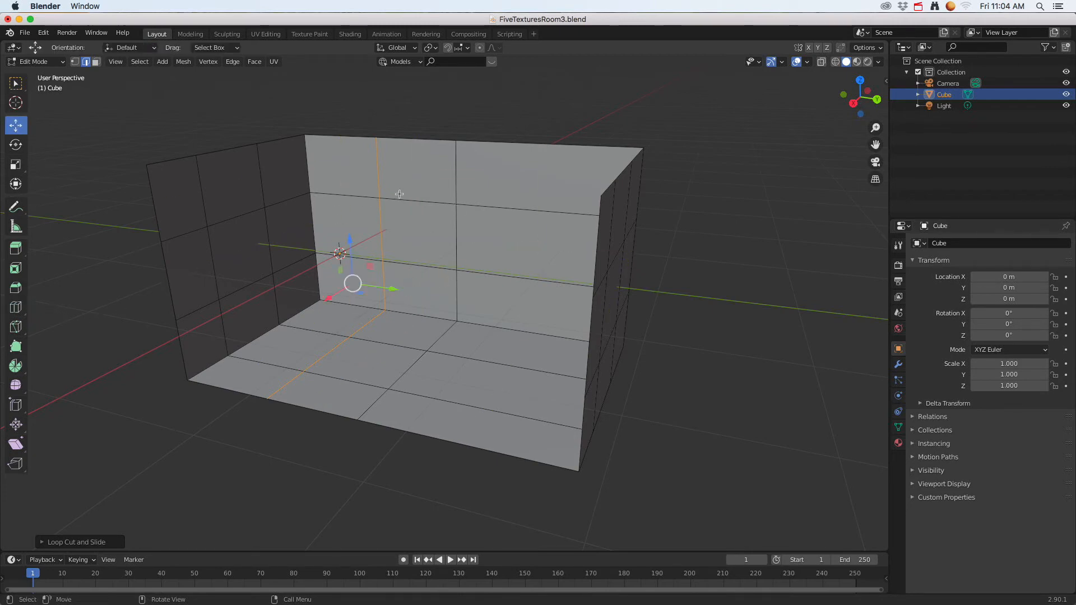
mouse_move(397, 317)
middle_mouse_down()
mouse_move(428, 308)
mouse_move(415, 308)
middle_mouse_up()
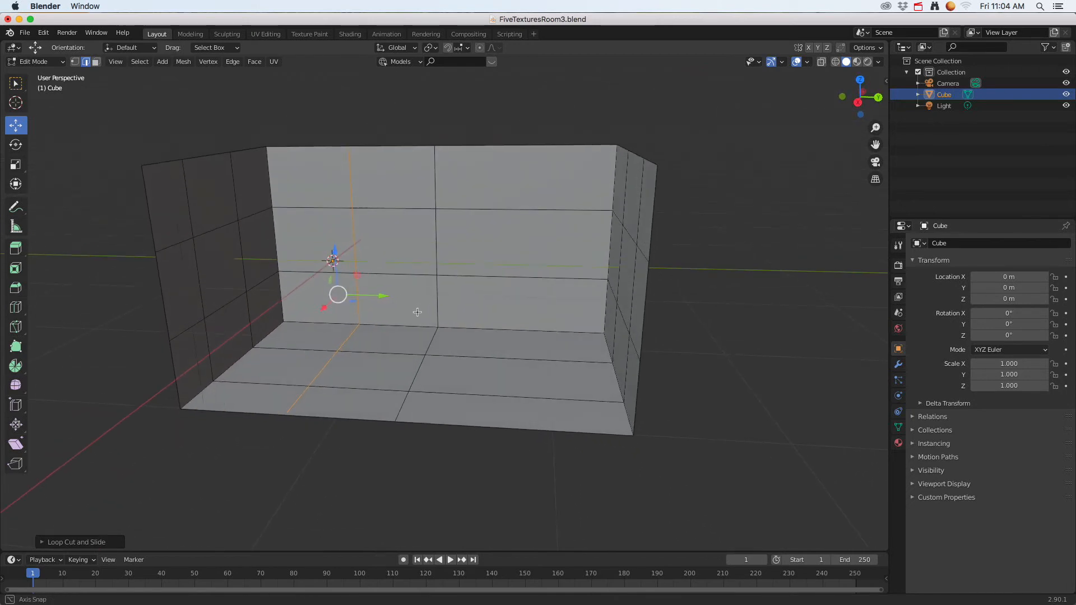
left_click(435, 249)
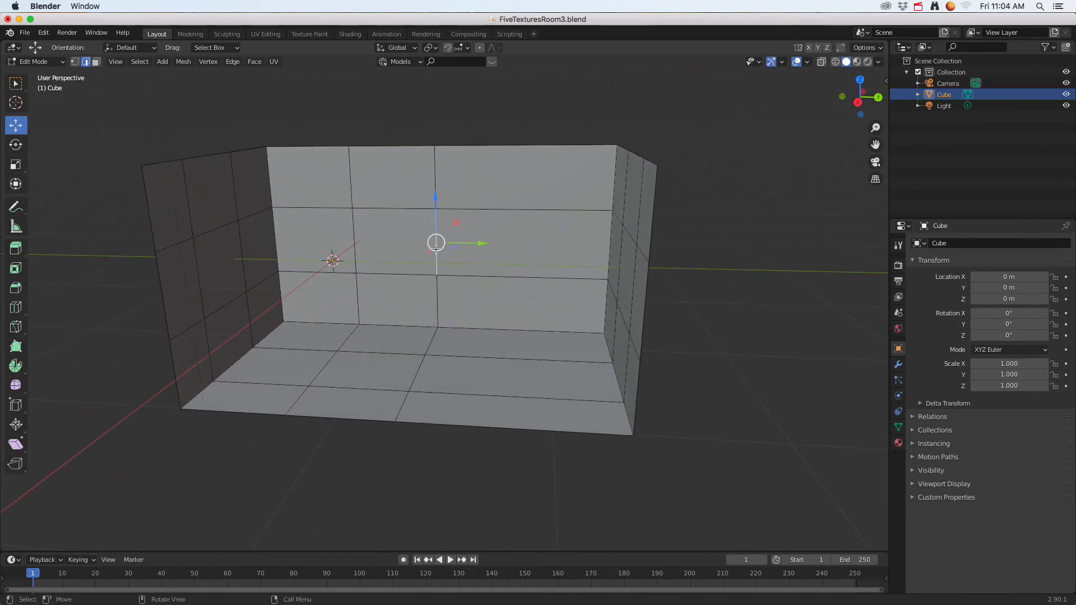
left_click(356, 218)
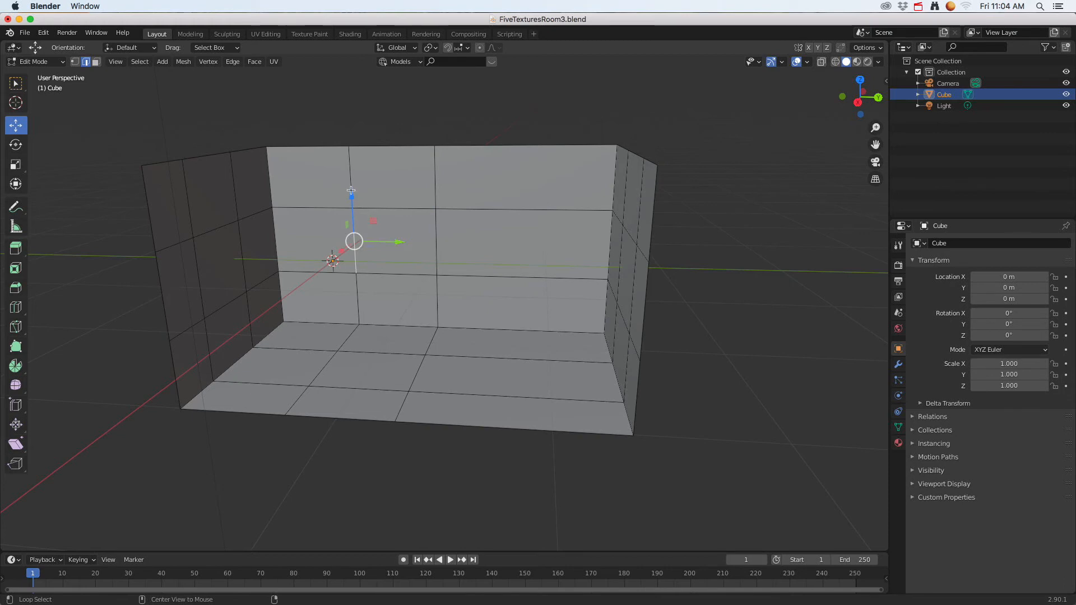
key("g")
key("y")
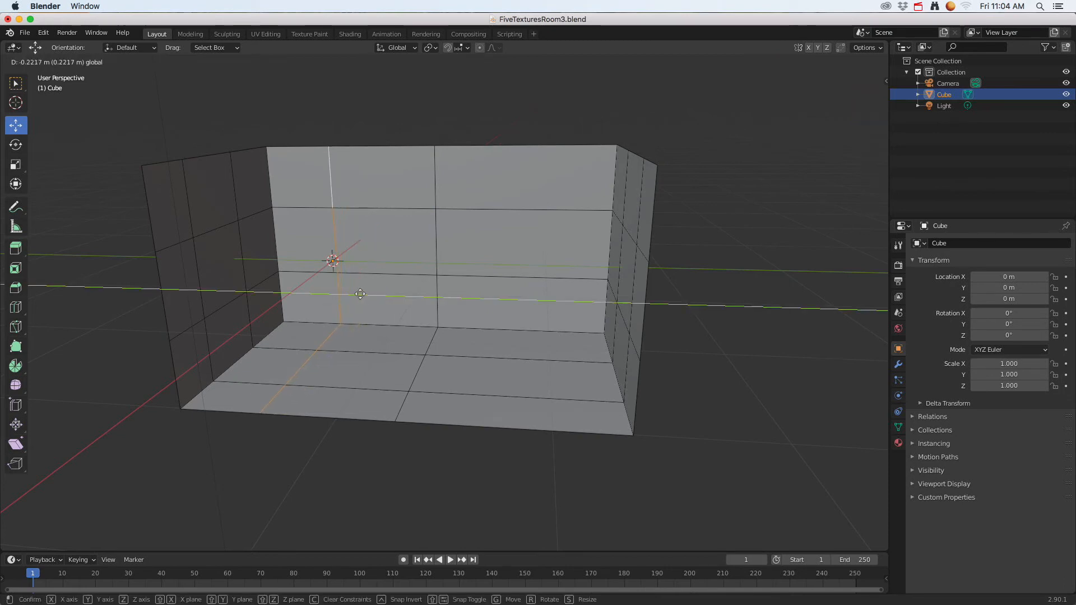
left_click(403, 257)
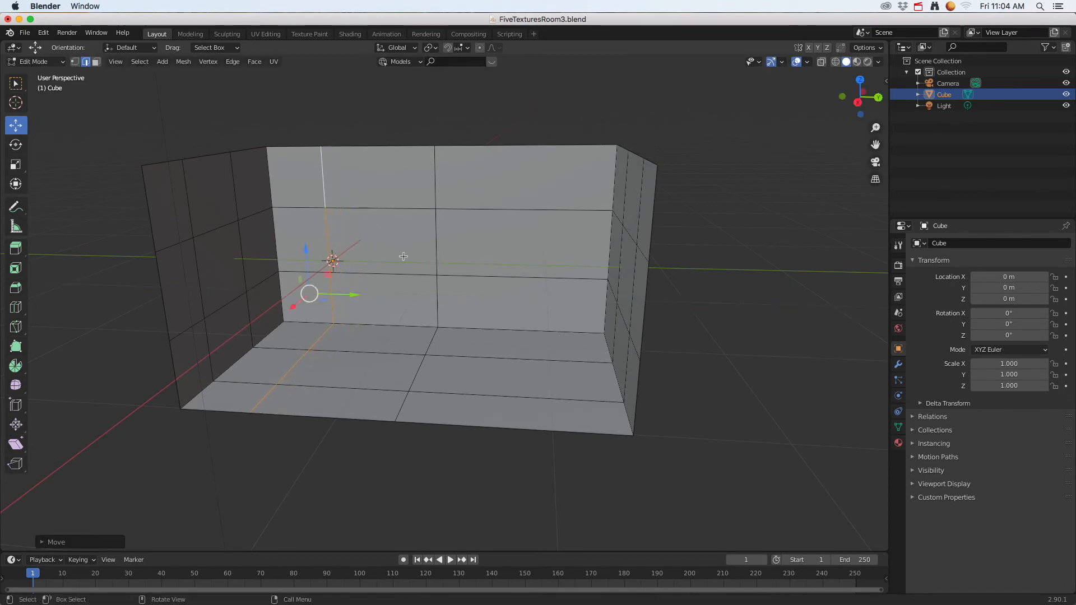
Select the middle cross loop on the back wall and floor and move it about 0.2 m toward -Y
left_click(436, 183)
key("g")
key("y")
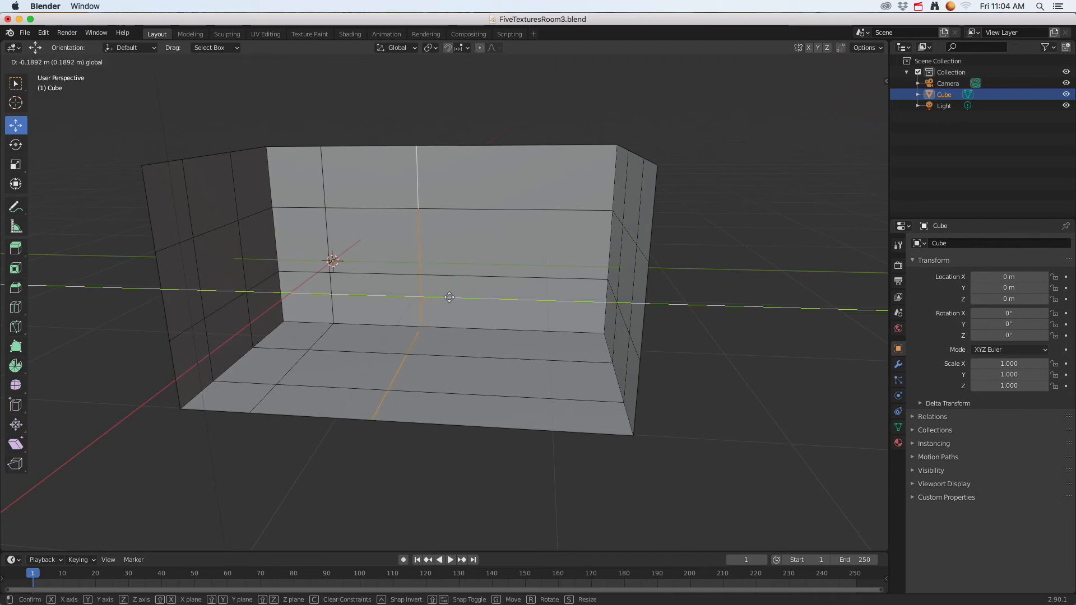
left_click(441, 295)
Add a loop cut across the back wall and floor, slid close beside the middle loop to form a narrow strip
middle_click_drag(441, 295, 471, 266)
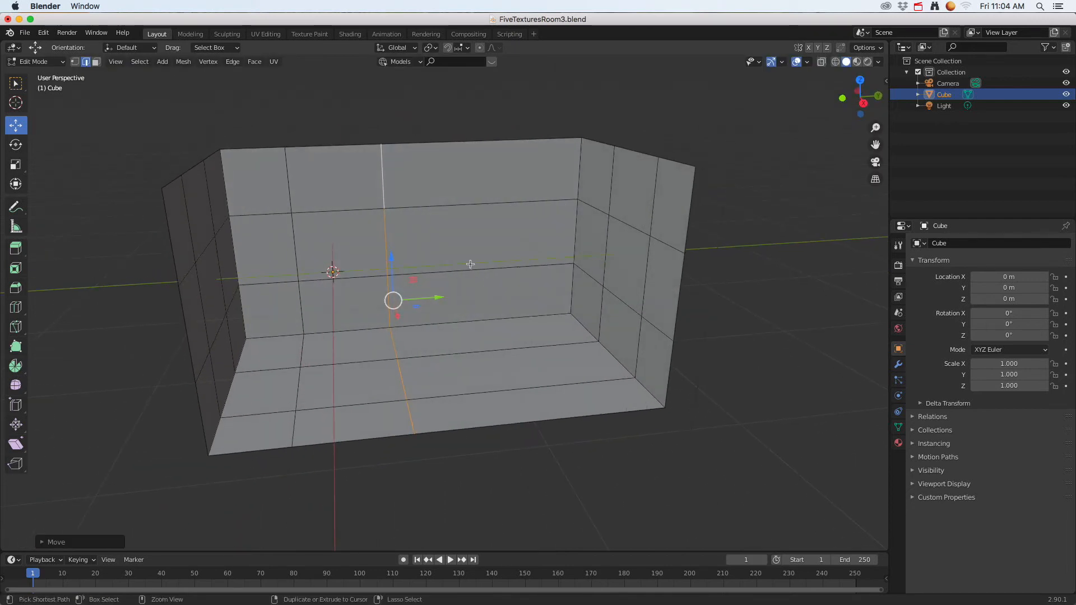
key("ctrl+r")
left_click(485, 268)
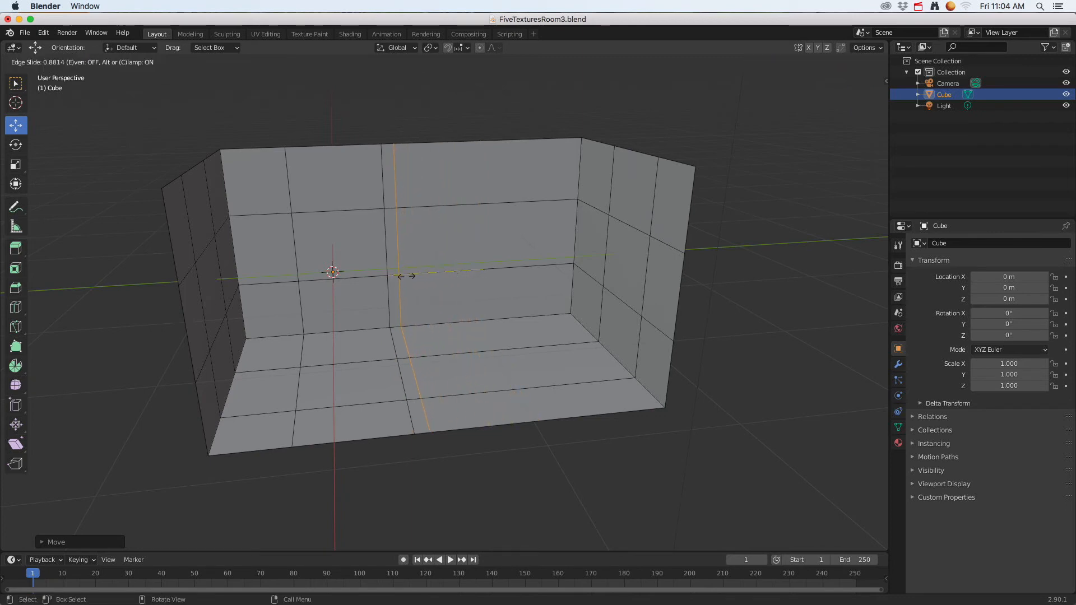
left_click(399, 277)
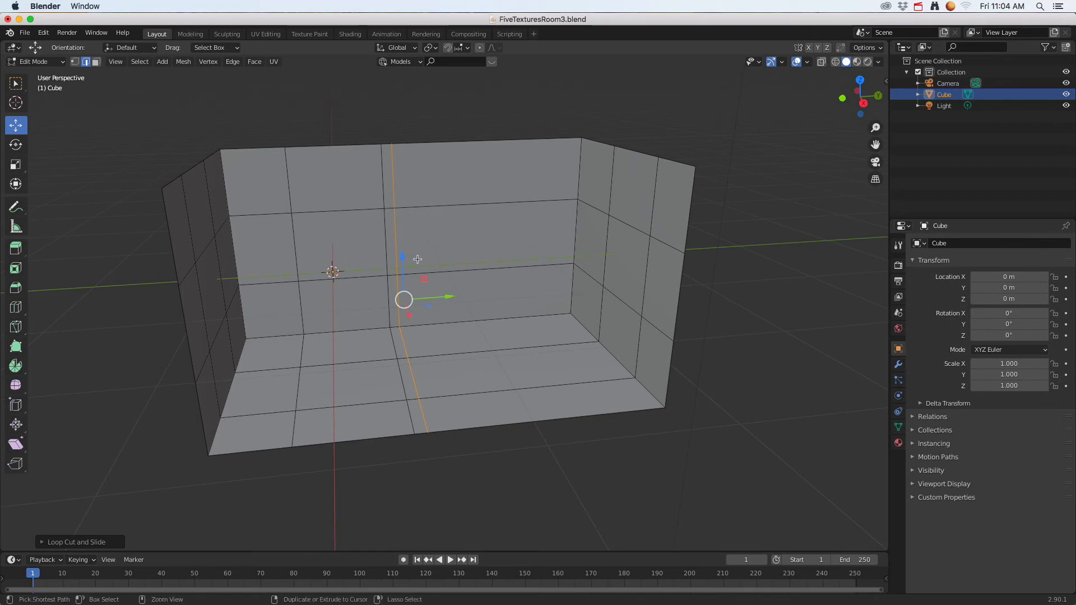
Add a loop cut near the middle of the widest remaining back wall and floor section, and select a floor edge
key("ctrl+r")
left_click(479, 268)
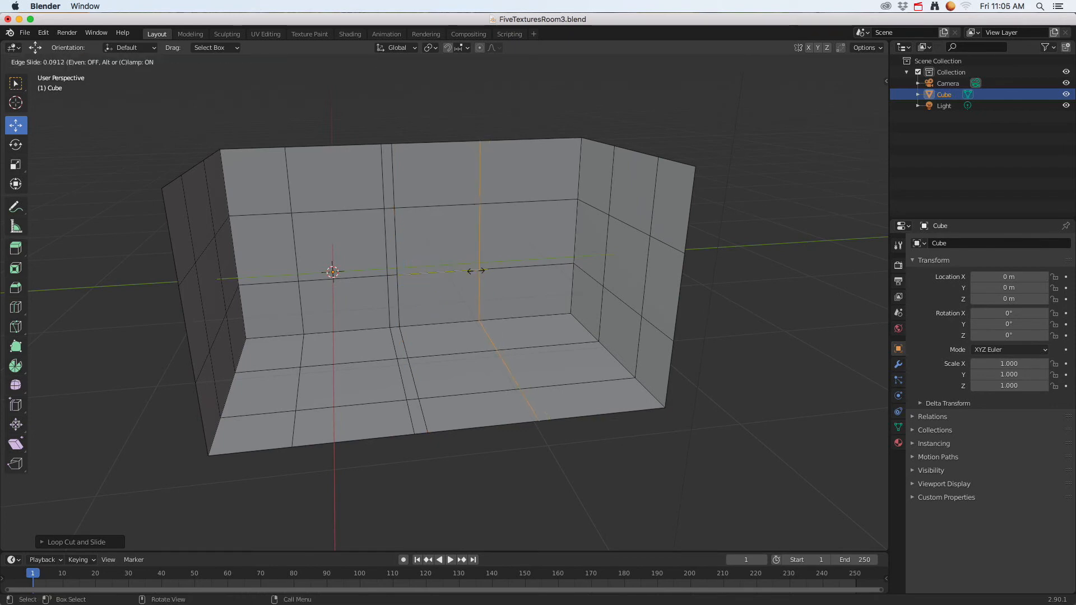
left_click(482, 271)
middle_click_drag(482, 271, 368, 370)
middle_click_drag(434, 374, 394, 369)
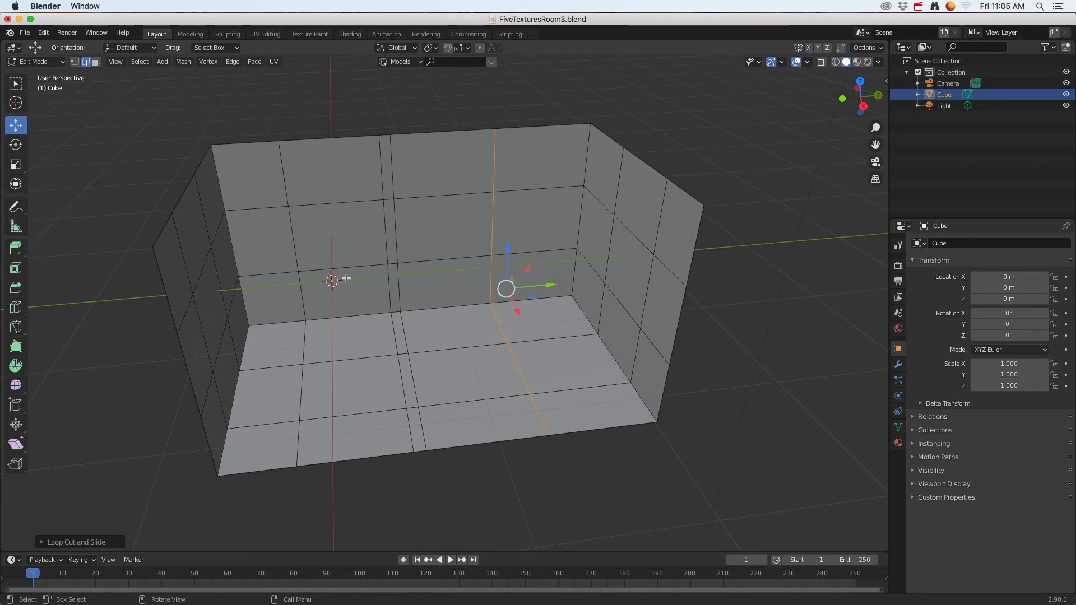
left_click(376, 381)
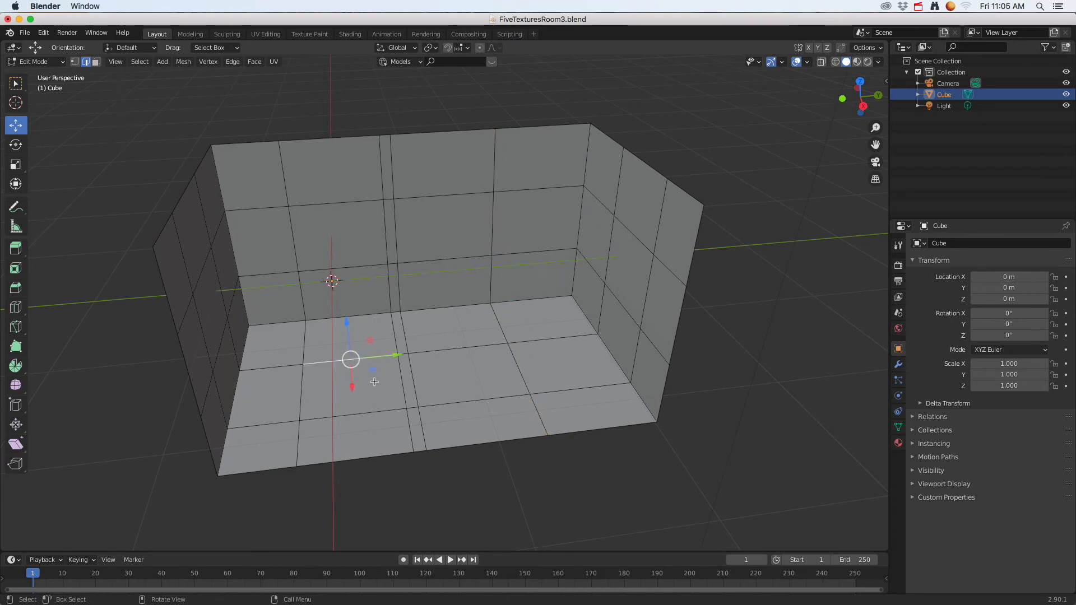
Select the central floor faces, including the narrow strip between them, and extrude them upward into a long counter-height block
left_click(96, 61)
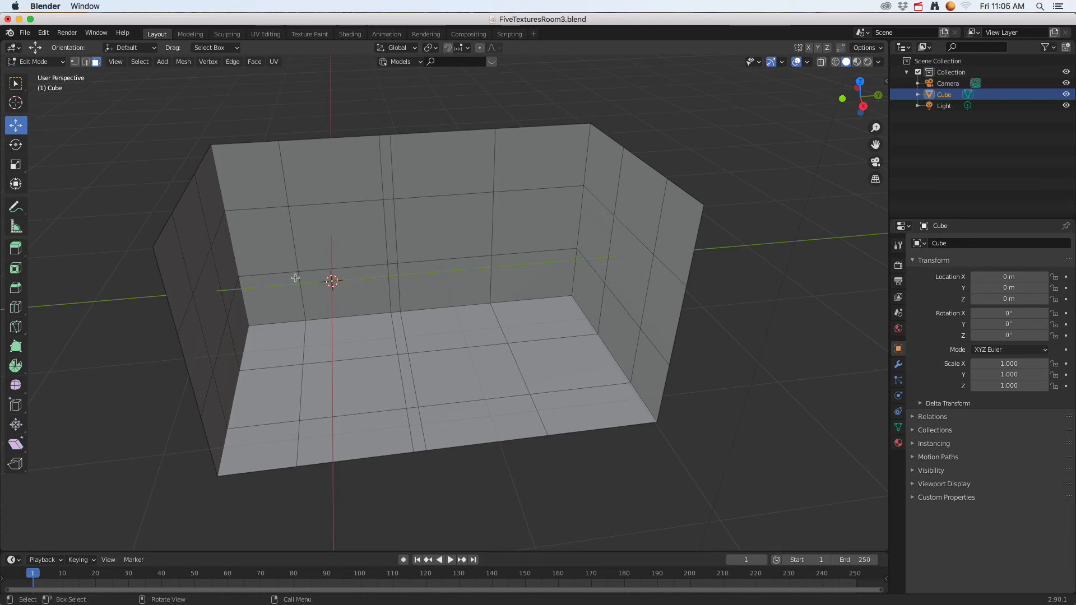
left_click(370, 364)
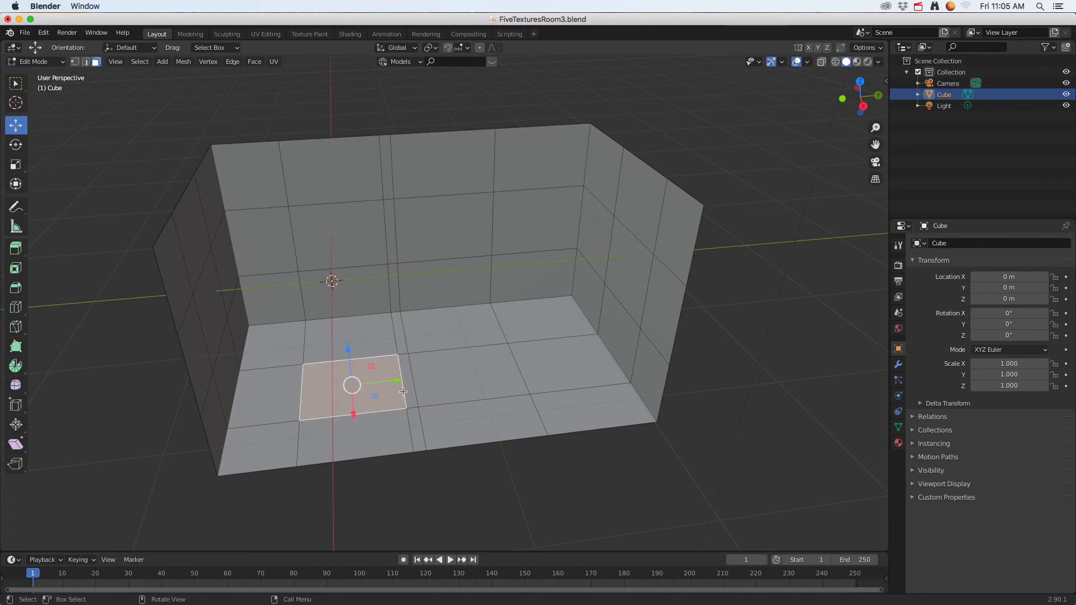
left_click(451, 383, "shift")
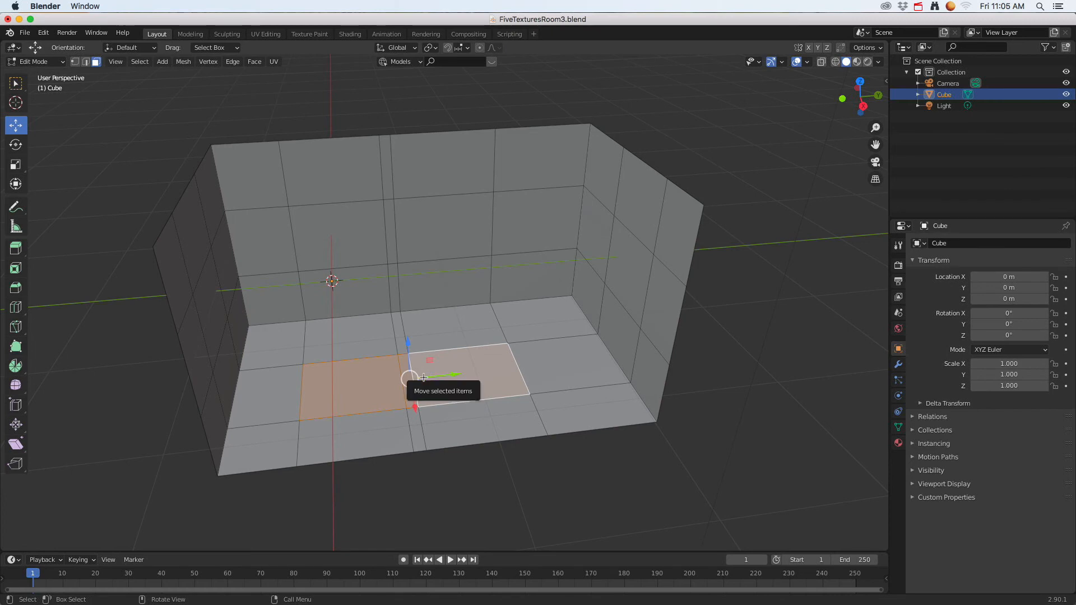
key("e")
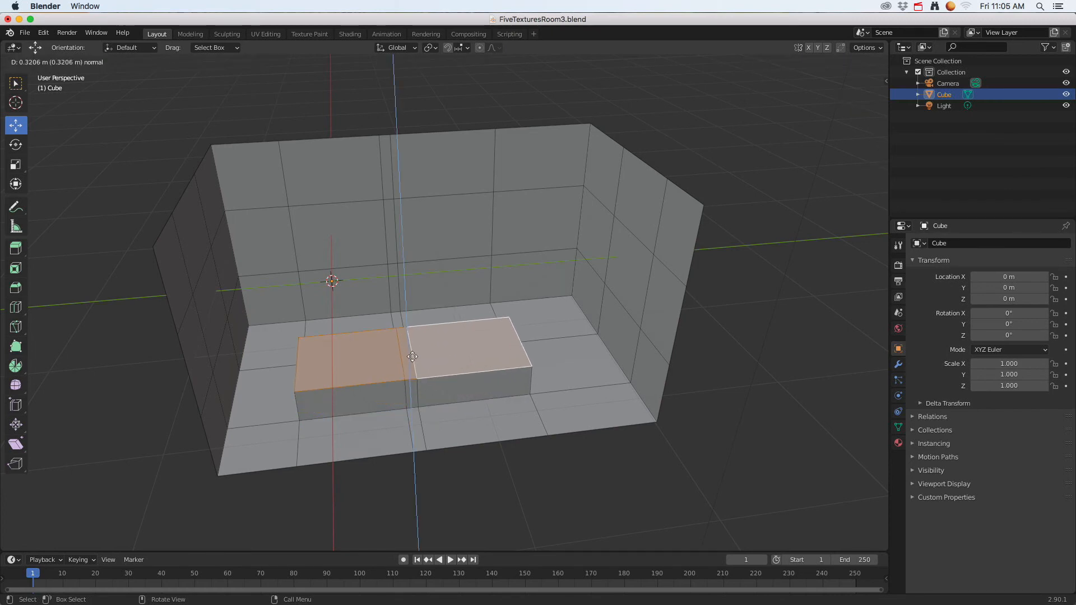
left_click(431, 351)
middle_click_drag(431, 352, 418, 310)
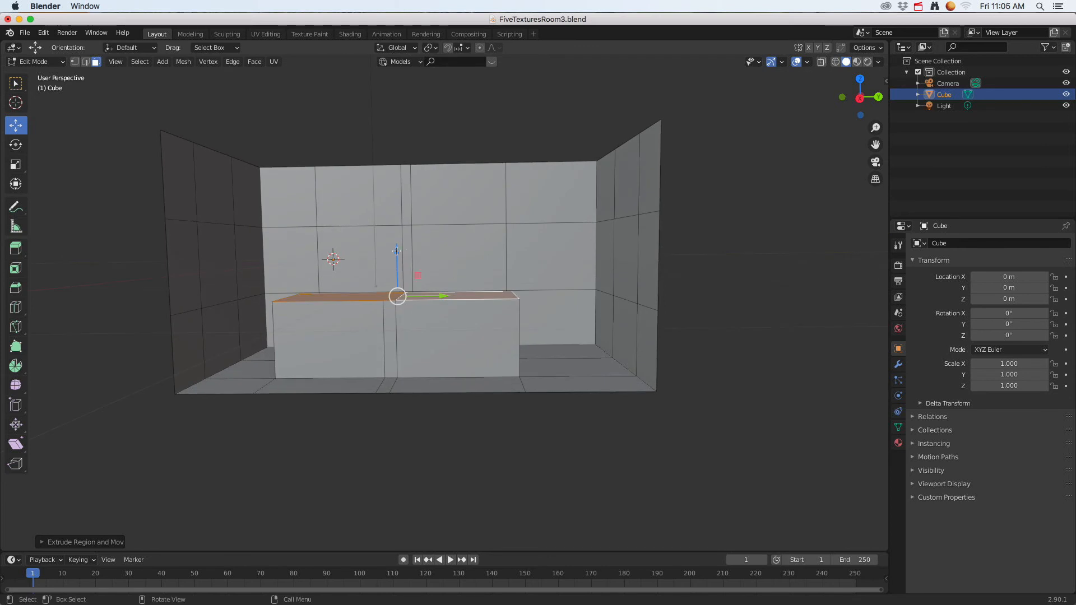
left_click_drag(398, 252, 397, 251)
Extrude the block's top faces upward about 0.05 m to form a thin countertop slab
key("e")
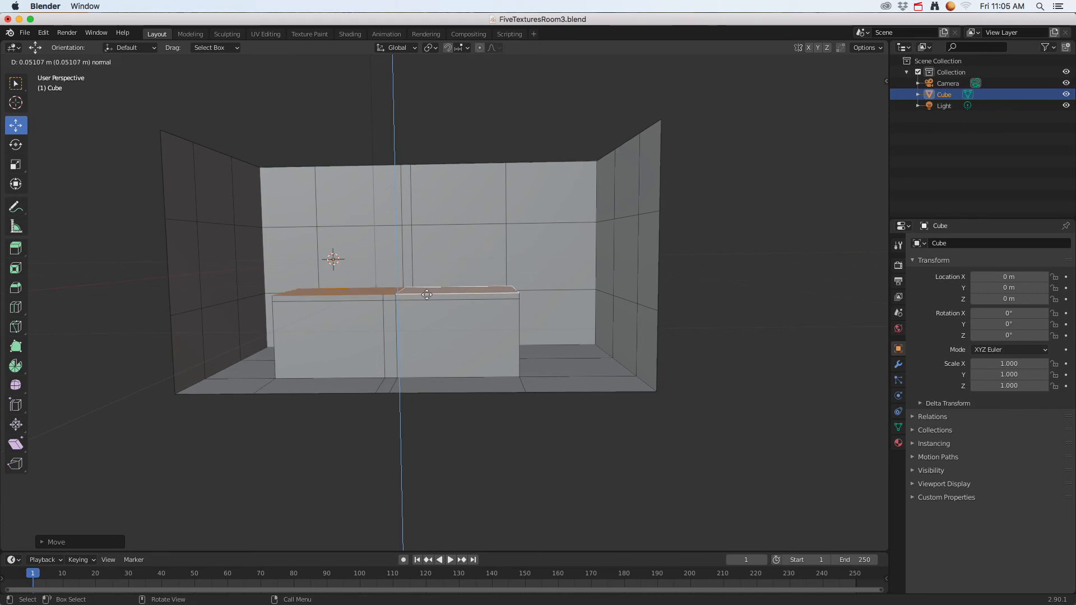
left_click(427, 292)
middle_click_drag(426, 291, 303, 345)
Inset the central face of the -Y side wall slightly to outline a narrow picture frame border
left_click(192, 257)
left_click(367, 192)
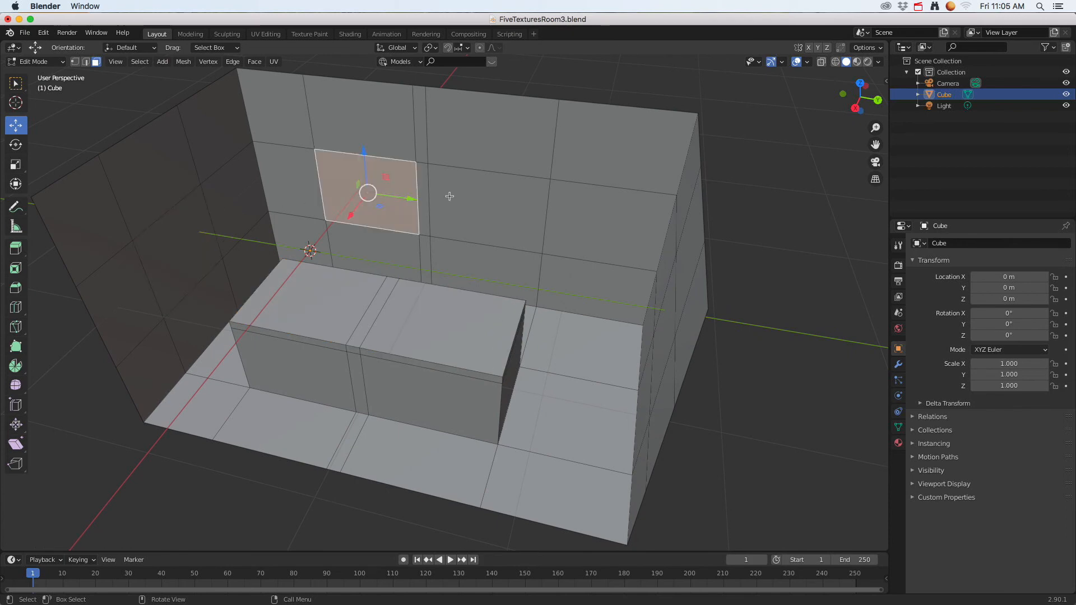
left_click(478, 201)
left_click(172, 253)
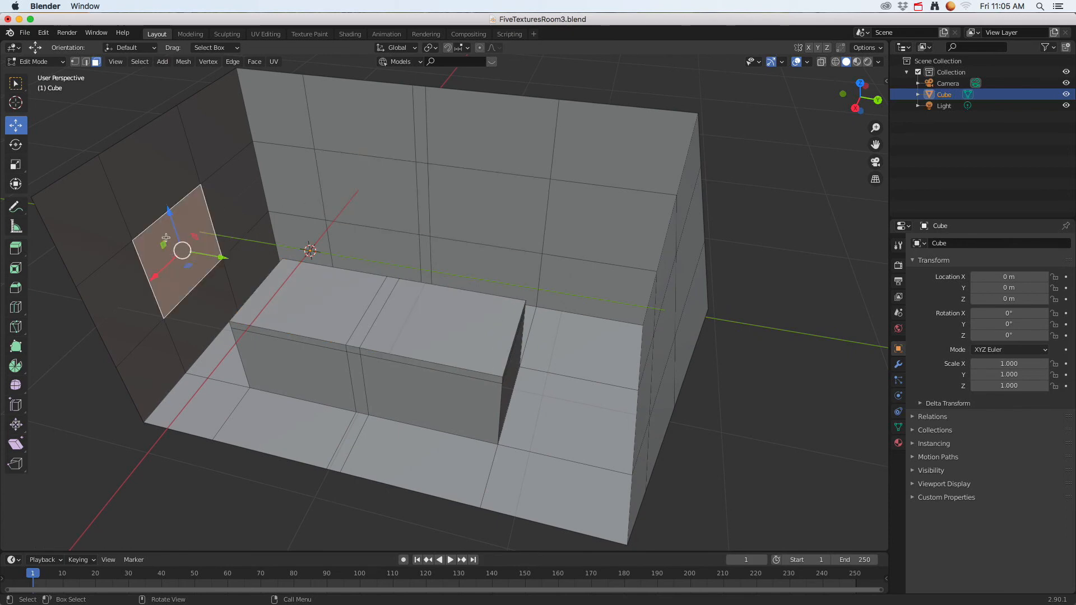
left_click(16, 269)
middle_click_drag(200, 284, 179, 259)
left_click_drag(139, 245, 143, 248)
Inset the two middle-row back wall faces on either side of the narrow strip to form thin frame borders
middle_click_drag(143, 247, 370, 292)
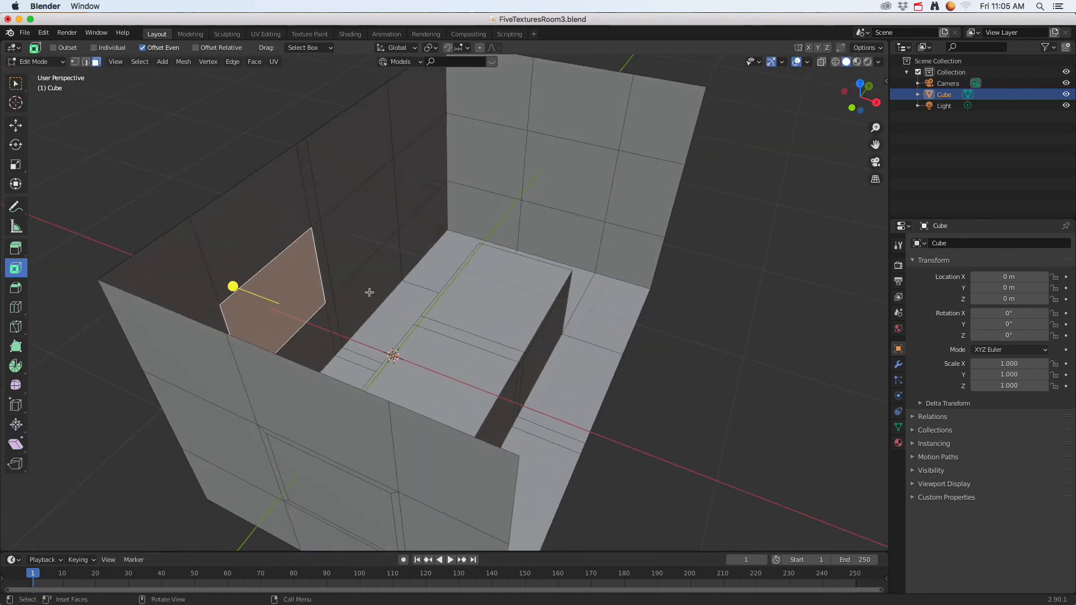
left_click_drag(233, 286, 239, 287)
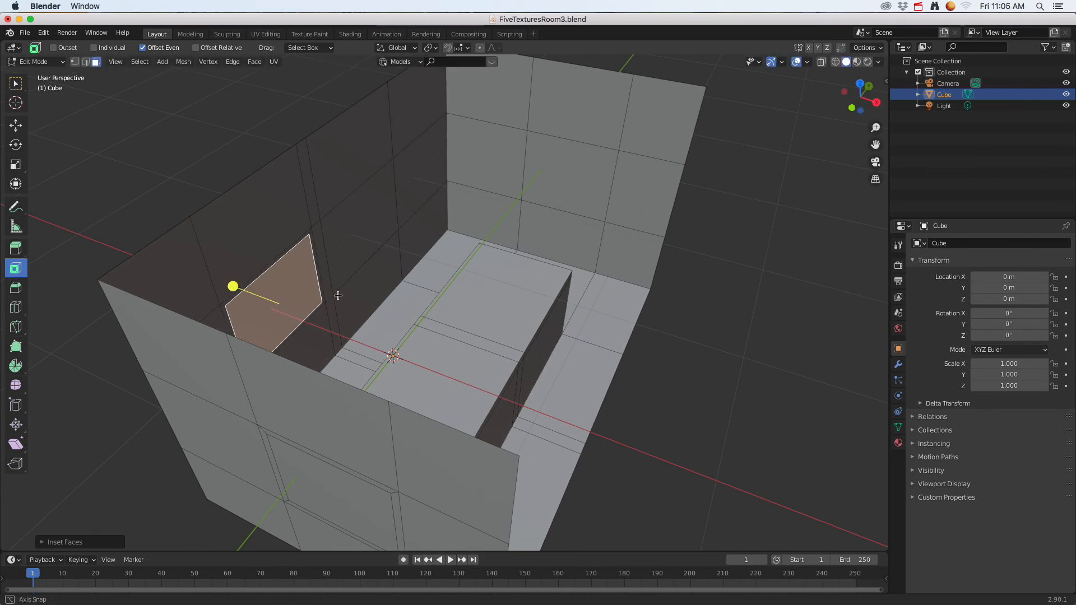
middle_click_drag(339, 295, 258, 266)
scroll(448, 286, "up", 3)
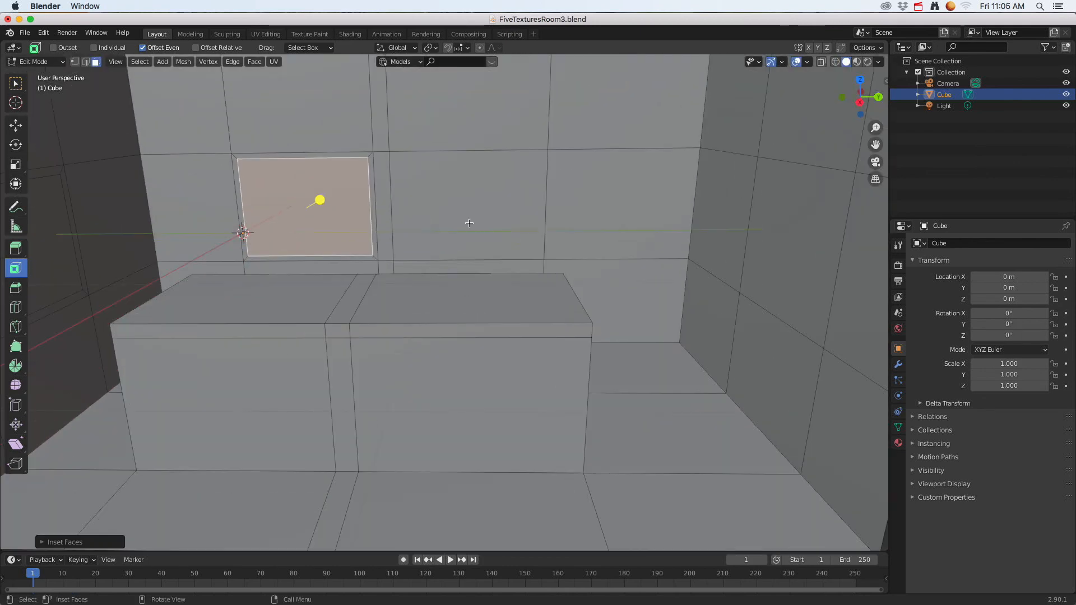
left_click(490, 216)
middle_click_drag(560, 273, 586, 188)
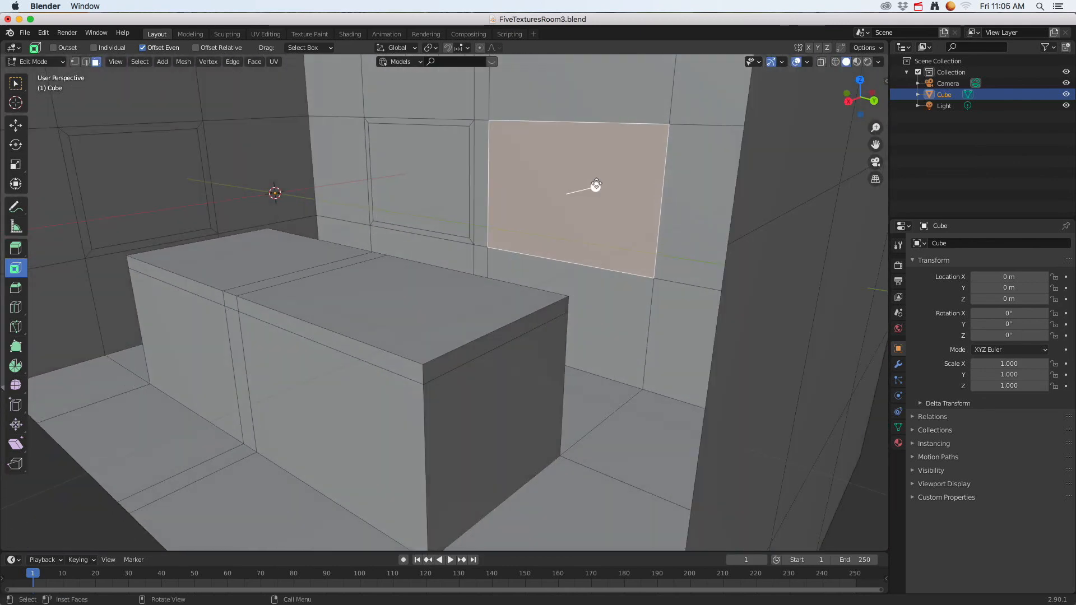
left_click_drag(596, 185, 594, 188)
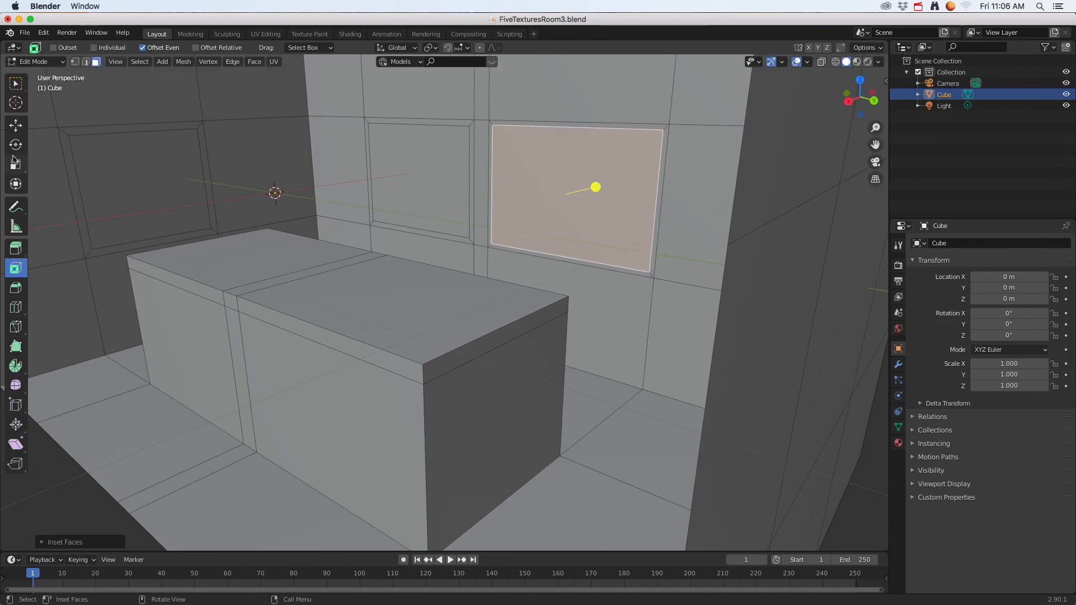
Select the border face loop on the -Y side wall and extrude it about 0.06 m into the room
left_click(206, 132)
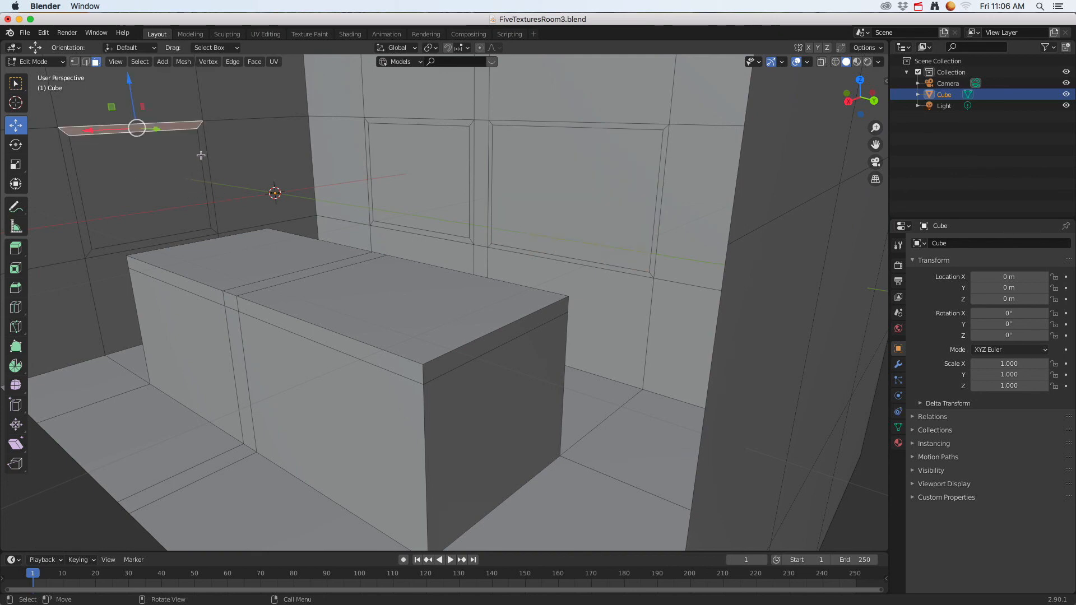
left_click(199, 126, "alt")
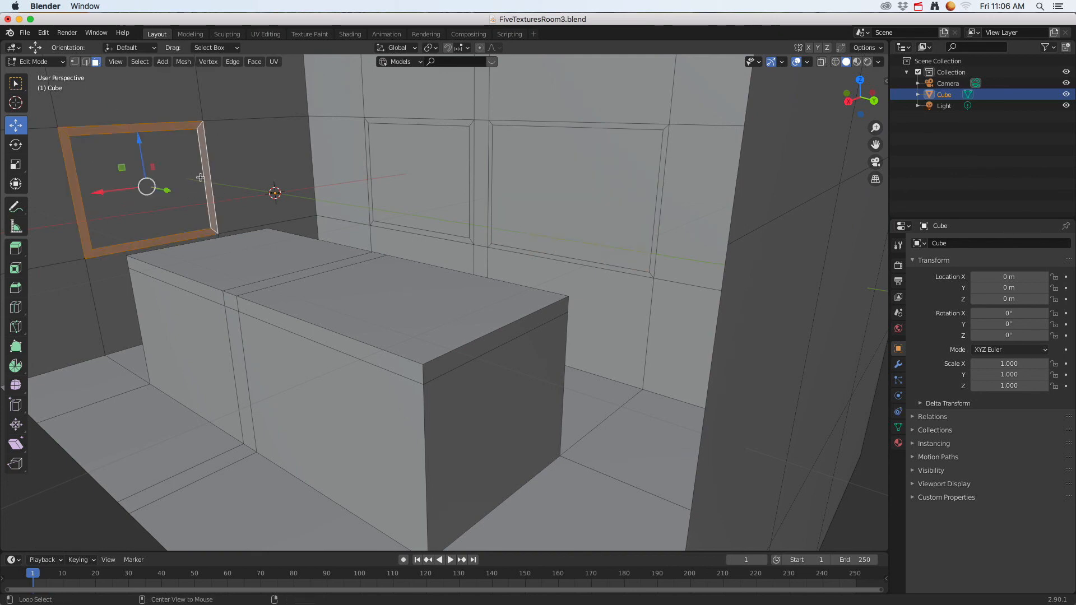
middle_click_drag(168, 233, 230, 249)
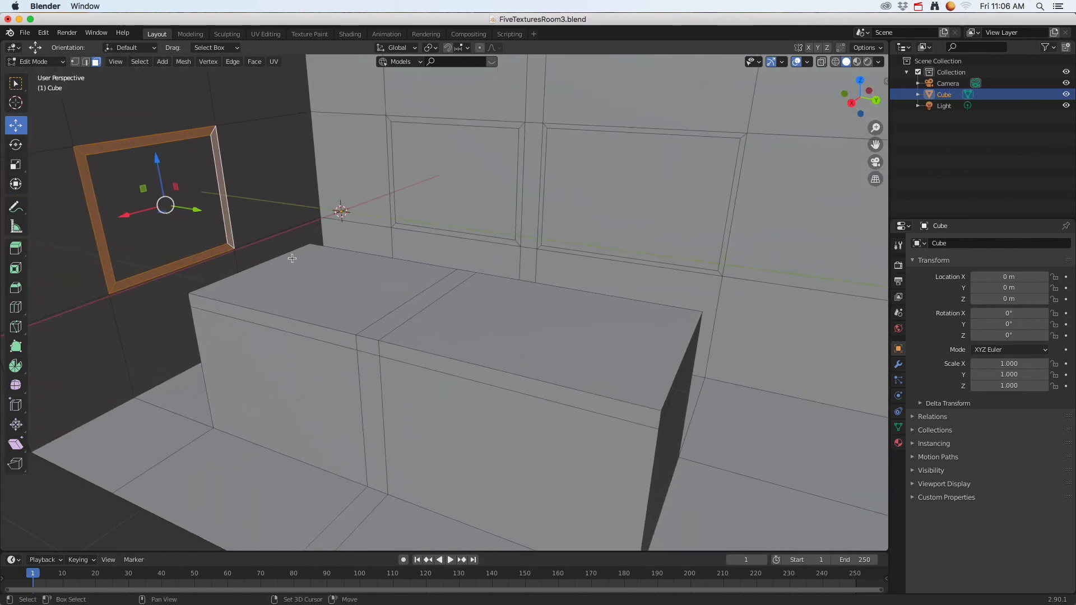
scroll(232, 251, "down", 2)
key("e")
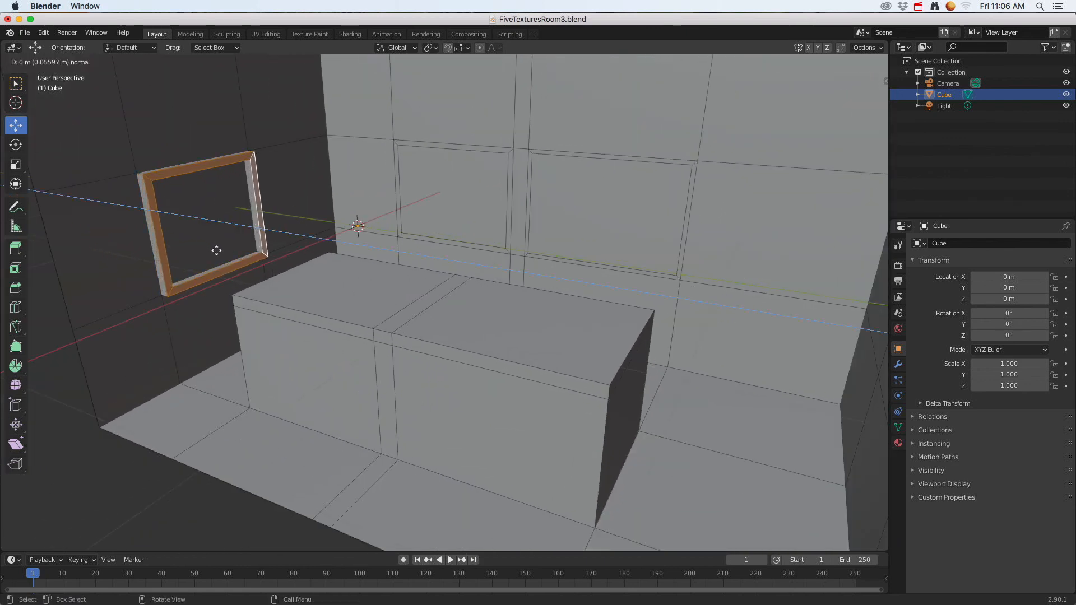
left_click(218, 251)
Select both border face loops on the back wall and extrude them about 0.06 m into the room
left_click(397, 148, "alt")
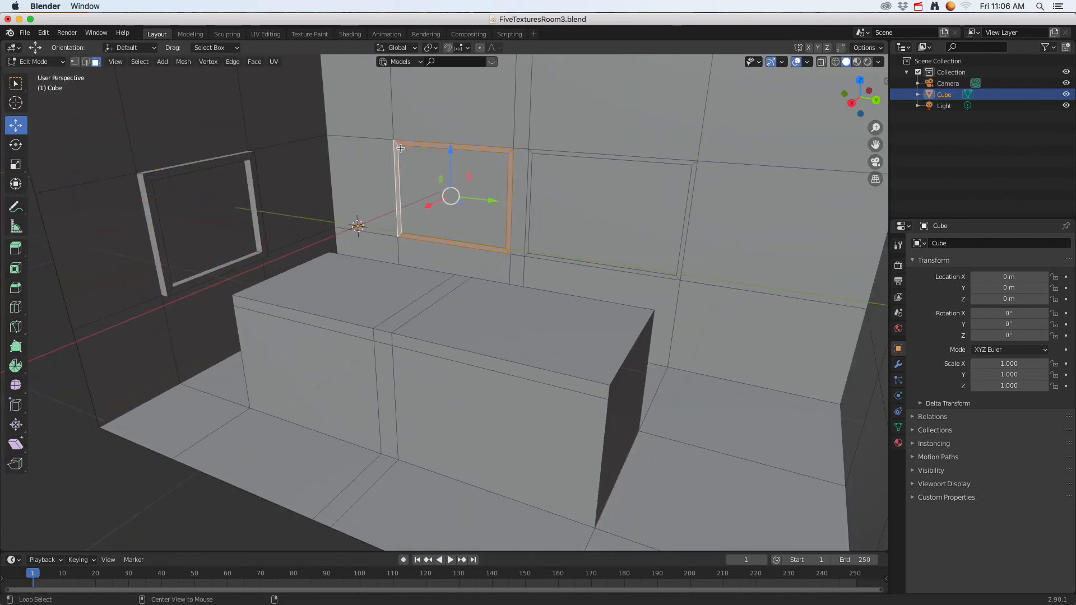
left_click(531, 152, "alt+shift")
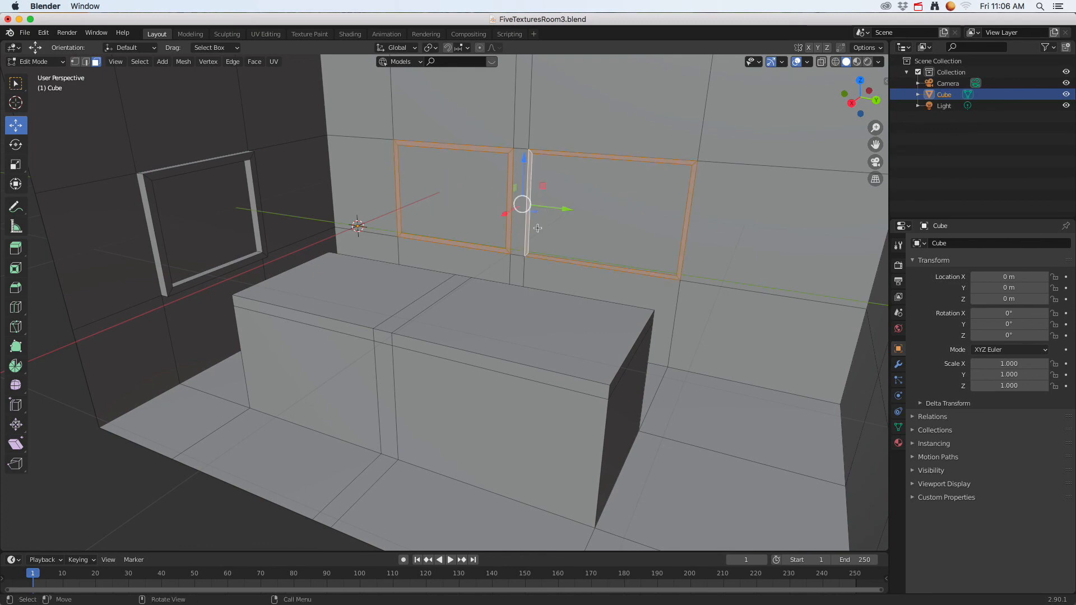
key("e")
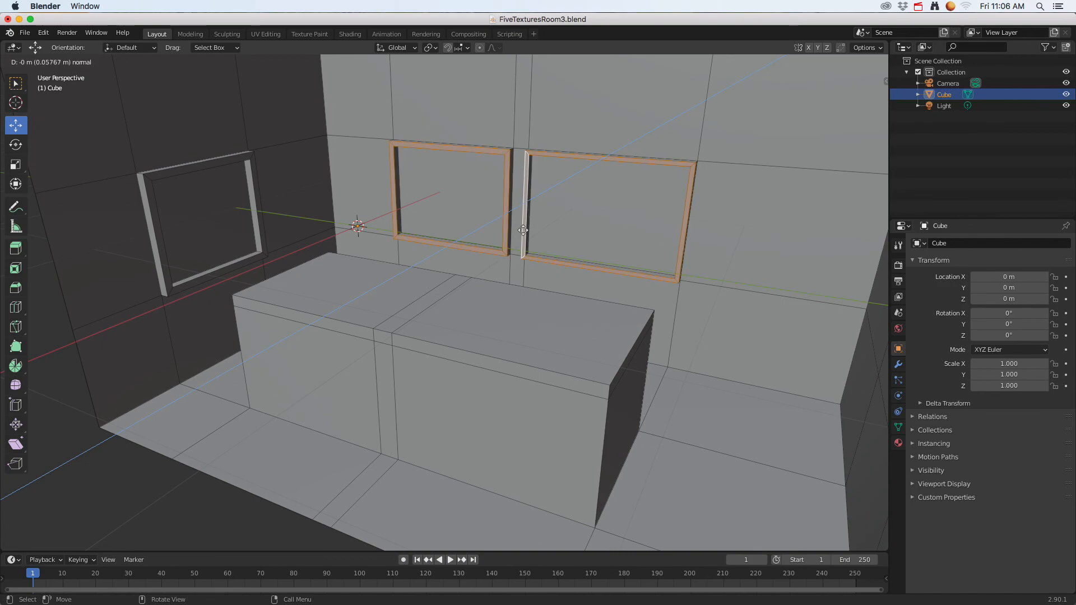
left_click(521, 229)
View the whole room from the front and save FiveTexturesRoom3.blend
middle_click_drag(520, 229, 364, 254)
middle_click_drag(305, 204, 268, 191)
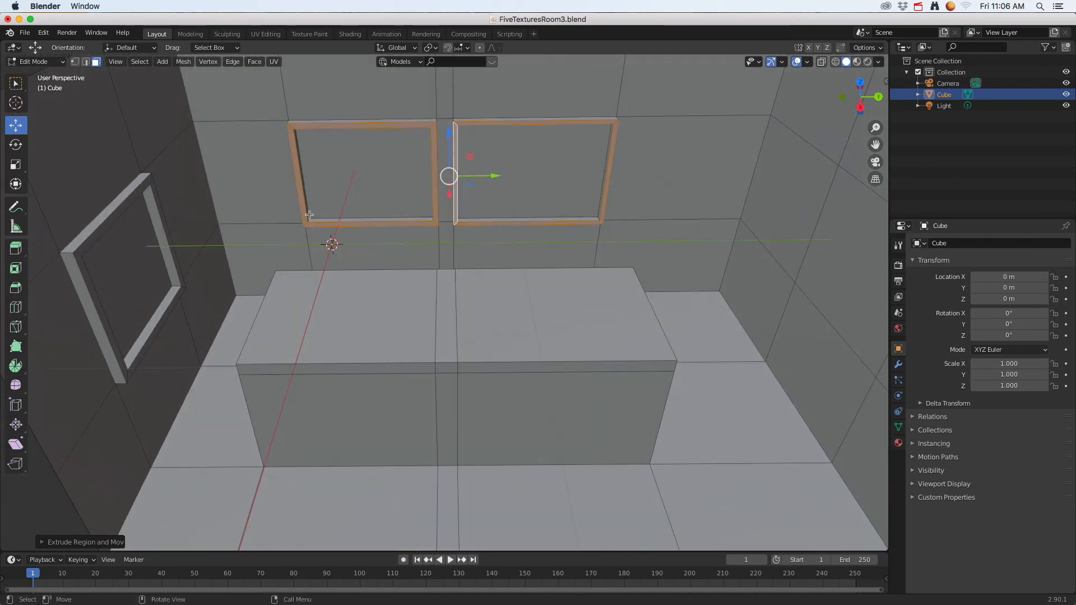
scroll(320, 225, "down", 3)
middle_click_drag(402, 269, 402, 263)
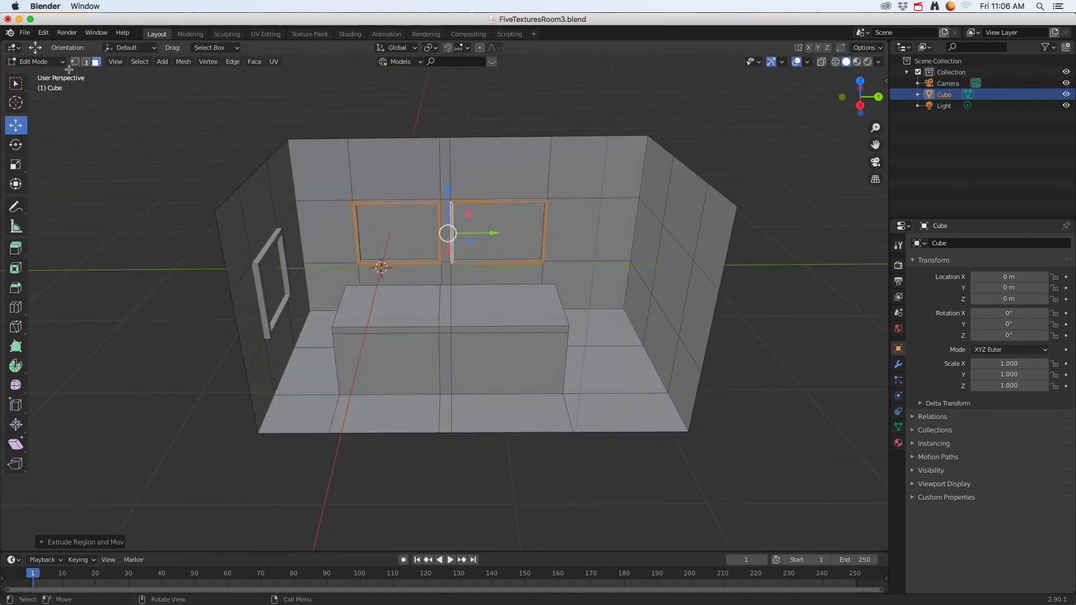
left_click(25, 33)
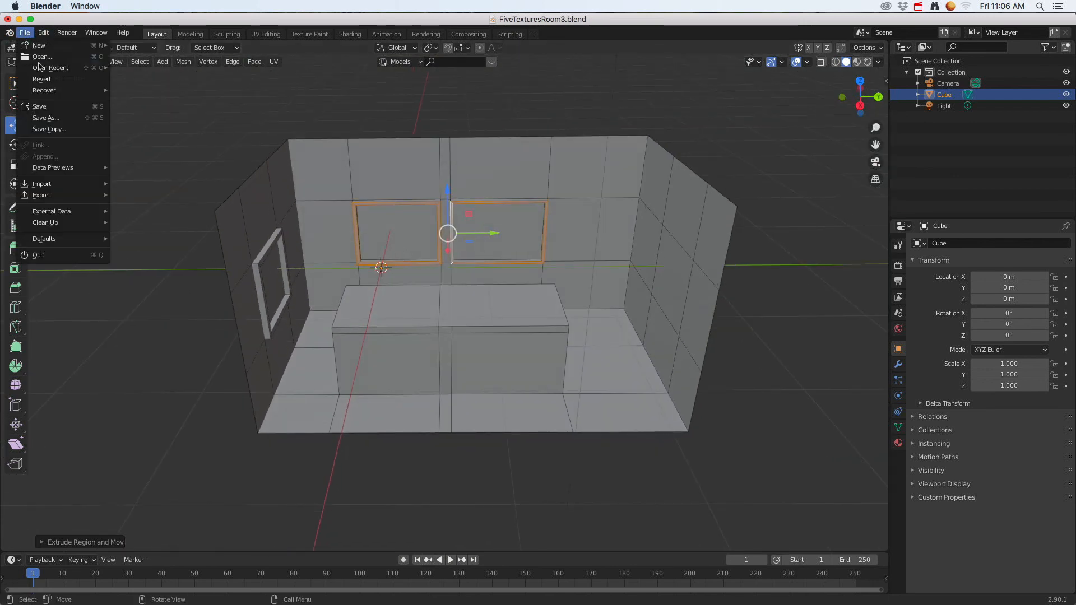
left_click(56, 111)
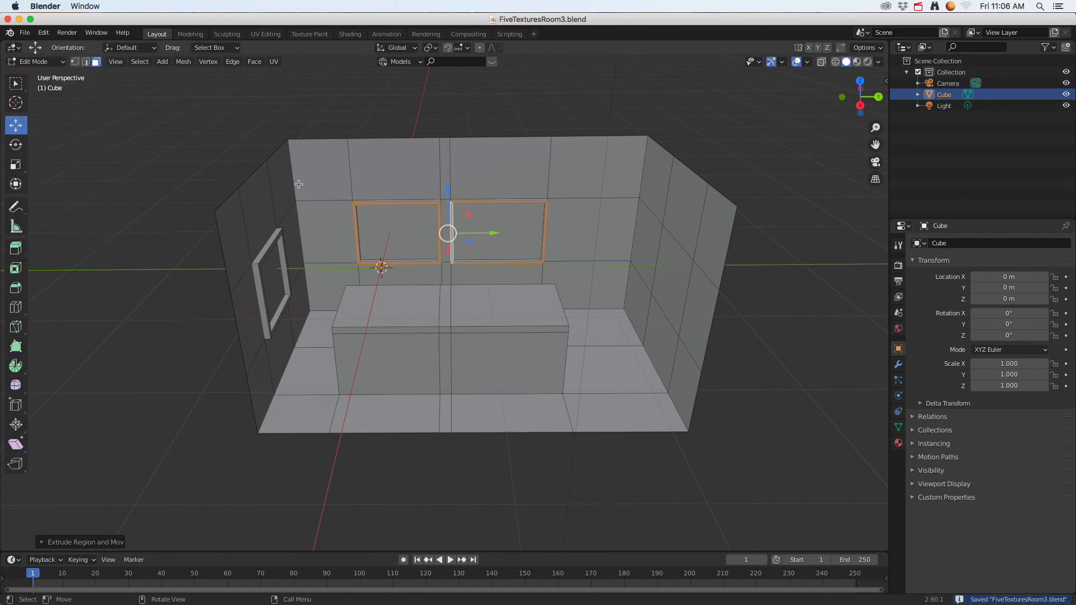